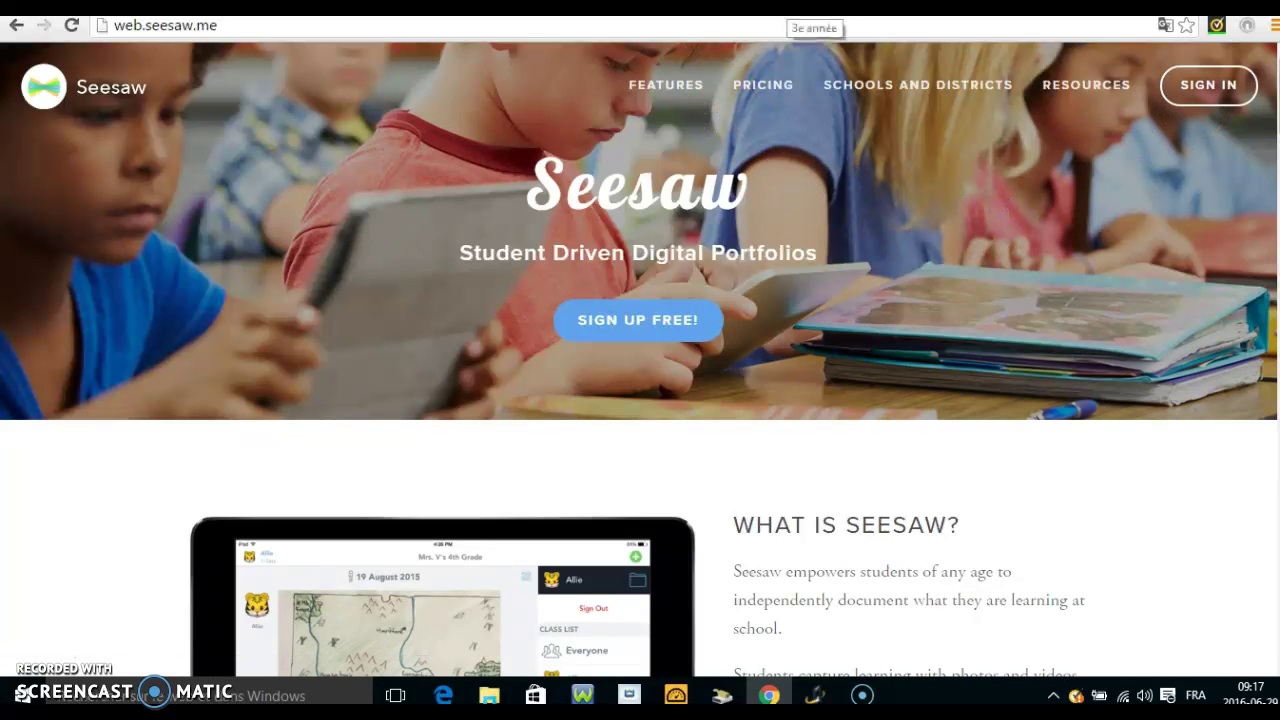
# - Switch to the 3e année class page and start a new drawing item
pyautogui.click(782, 6)
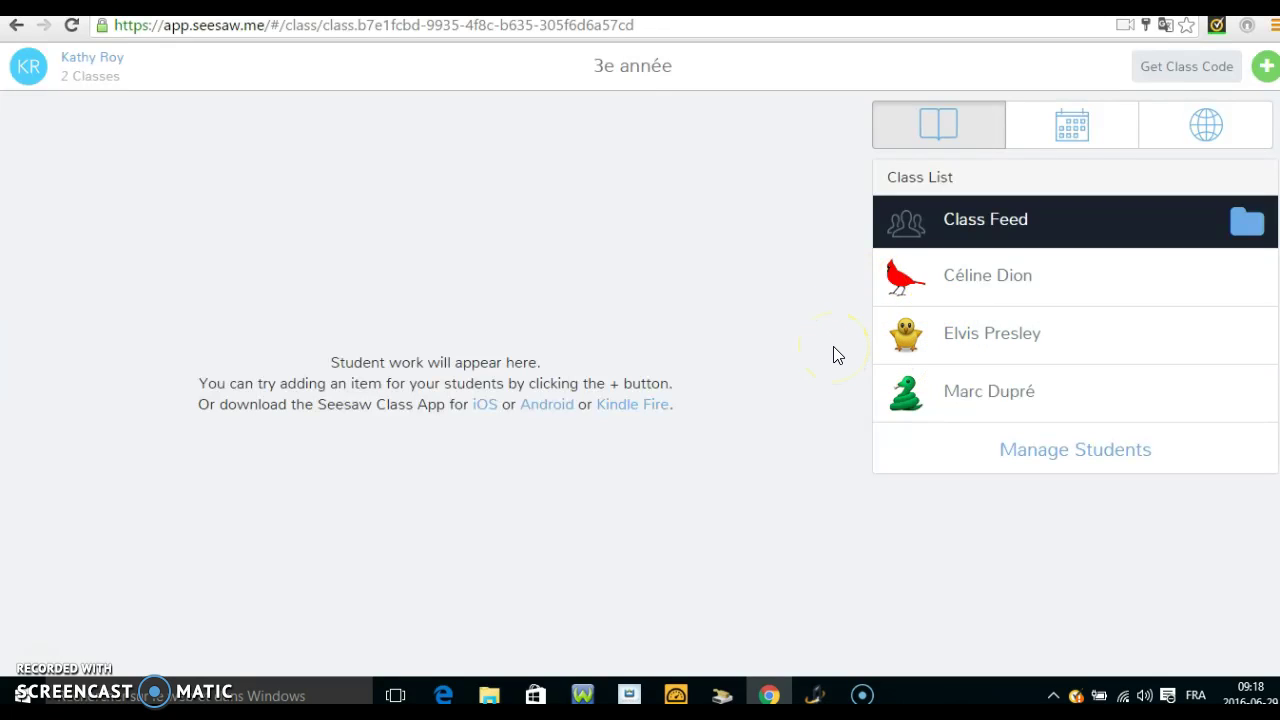
pyautogui.click(1268, 68)
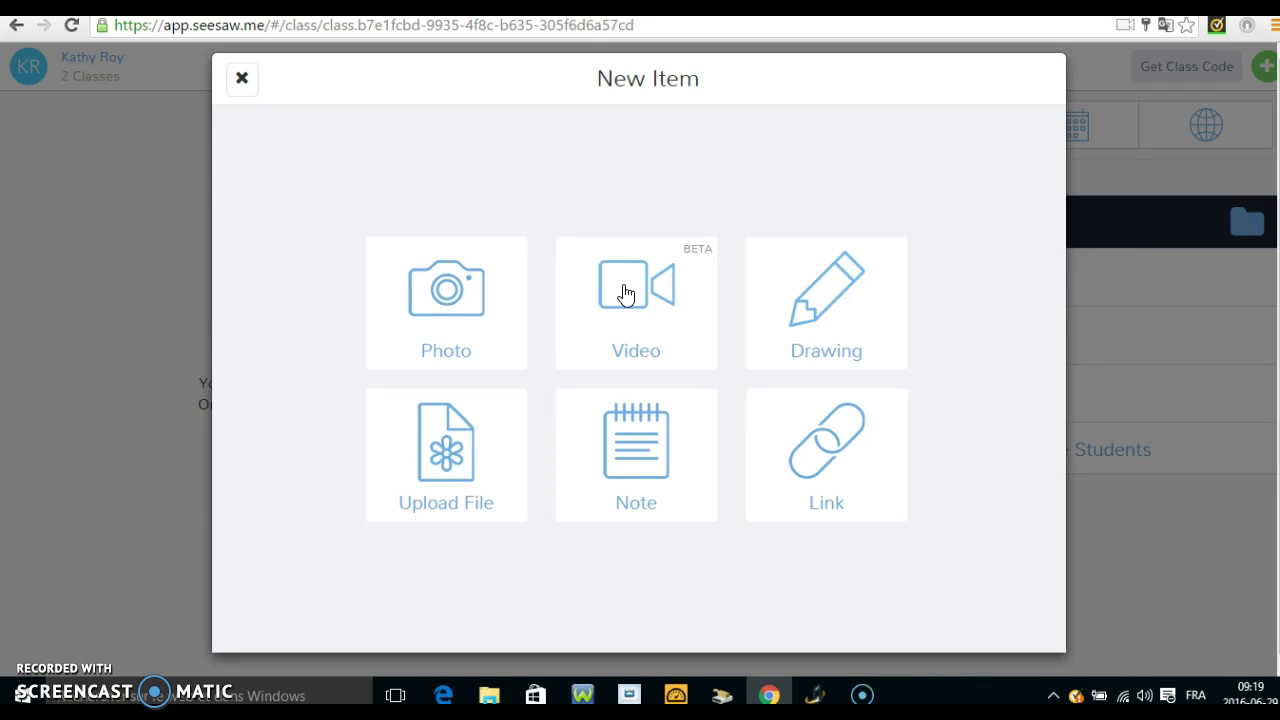
pyautogui.click(826, 291)
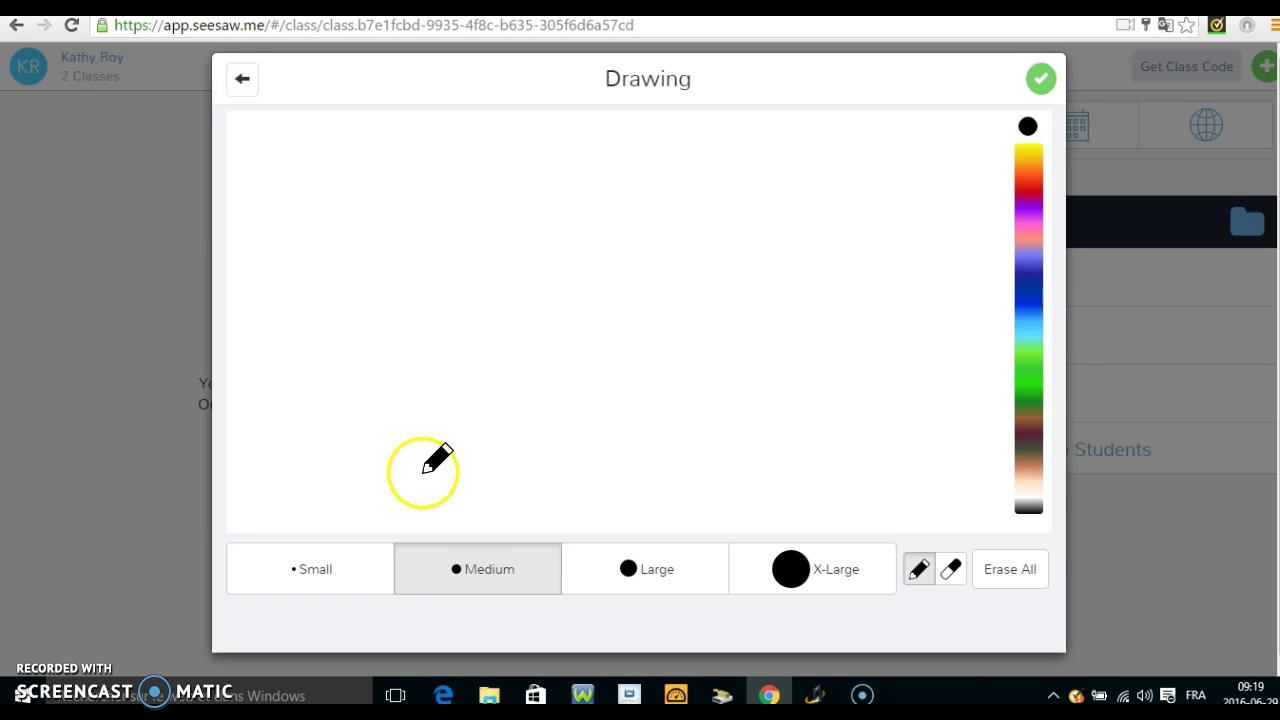
# - Draw a red spiral and the handwritten addition 122 + 3 on the canvas, and erase the whole drawing
pyautogui.click(1030, 190)
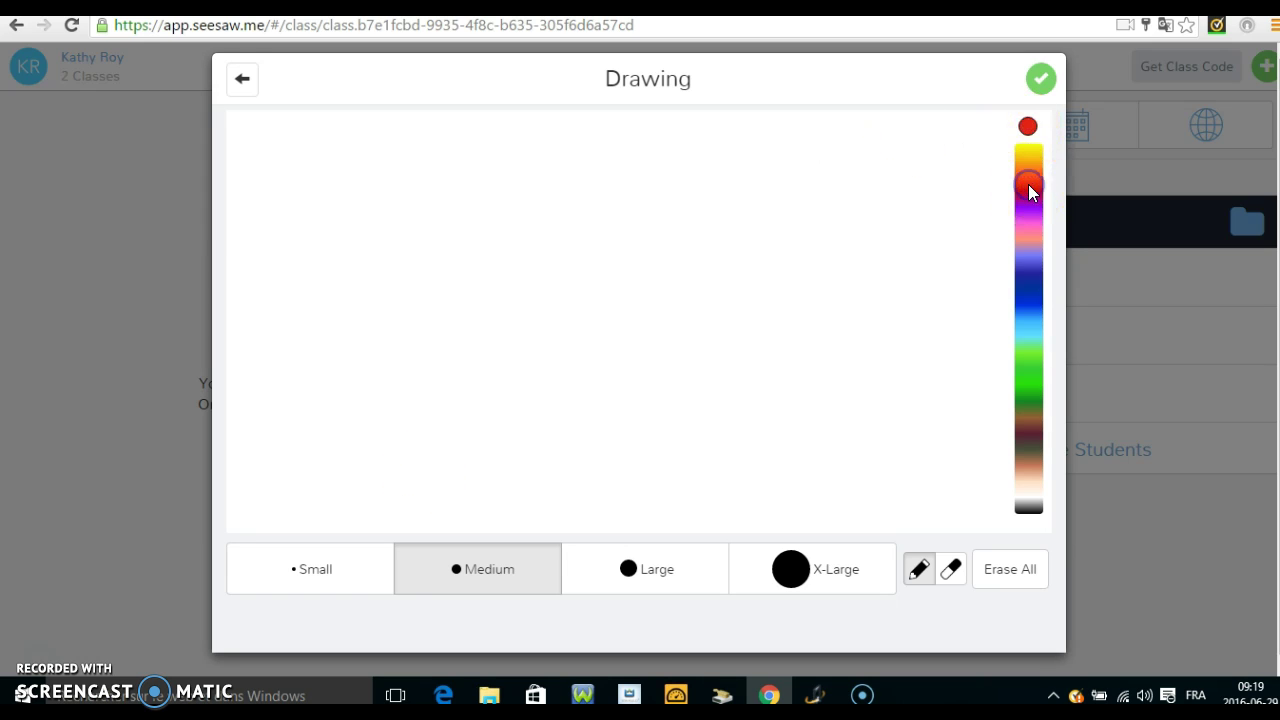
pyautogui.moveTo(665, 219)
pyautogui.mouseDown()
pyautogui.moveTo(803, 271)
pyautogui.moveTo(727, 336)
pyautogui.mouseUp()
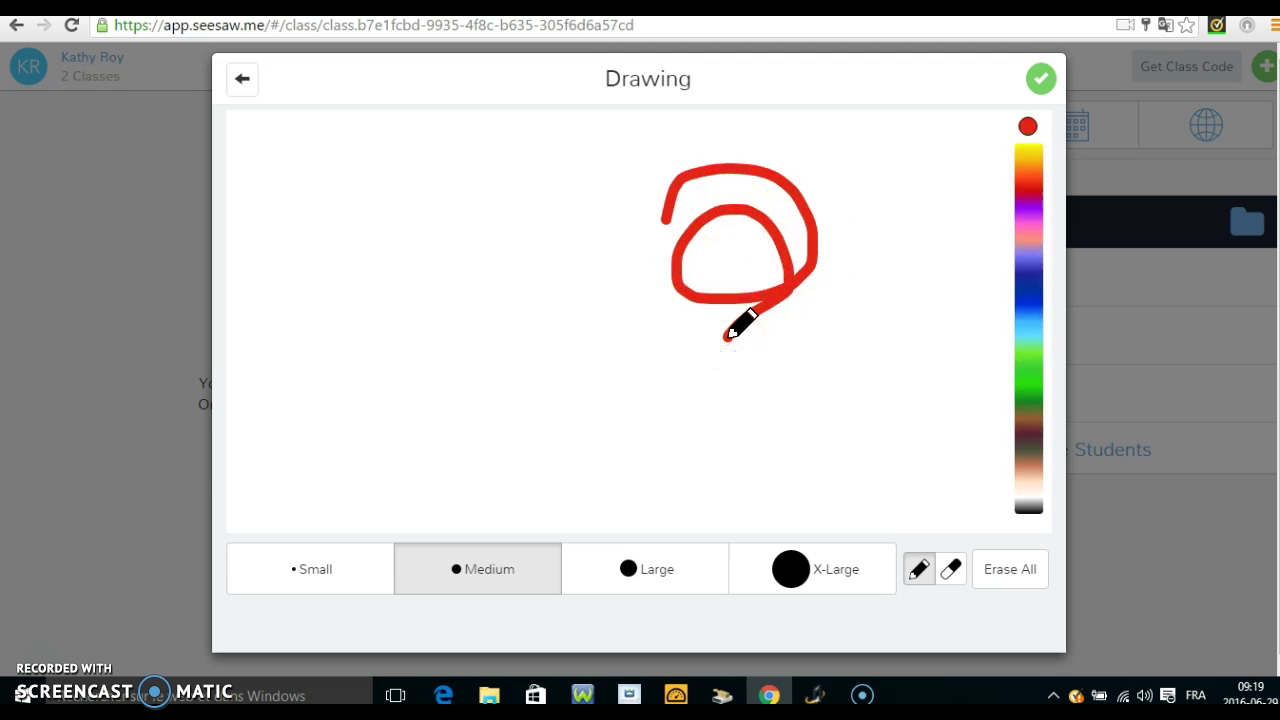
pyautogui.moveTo(331, 150)
pyautogui.mouseDown()
pyautogui.moveTo(333, 198)
pyautogui.moveTo(346, 160)
pyautogui.moveTo(354, 197)
pyautogui.moveTo(376, 202)
pyautogui.moveTo(403, 151)
pyautogui.moveTo(400, 206)
pyautogui.moveTo(424, 208)
pyautogui.mouseUp()
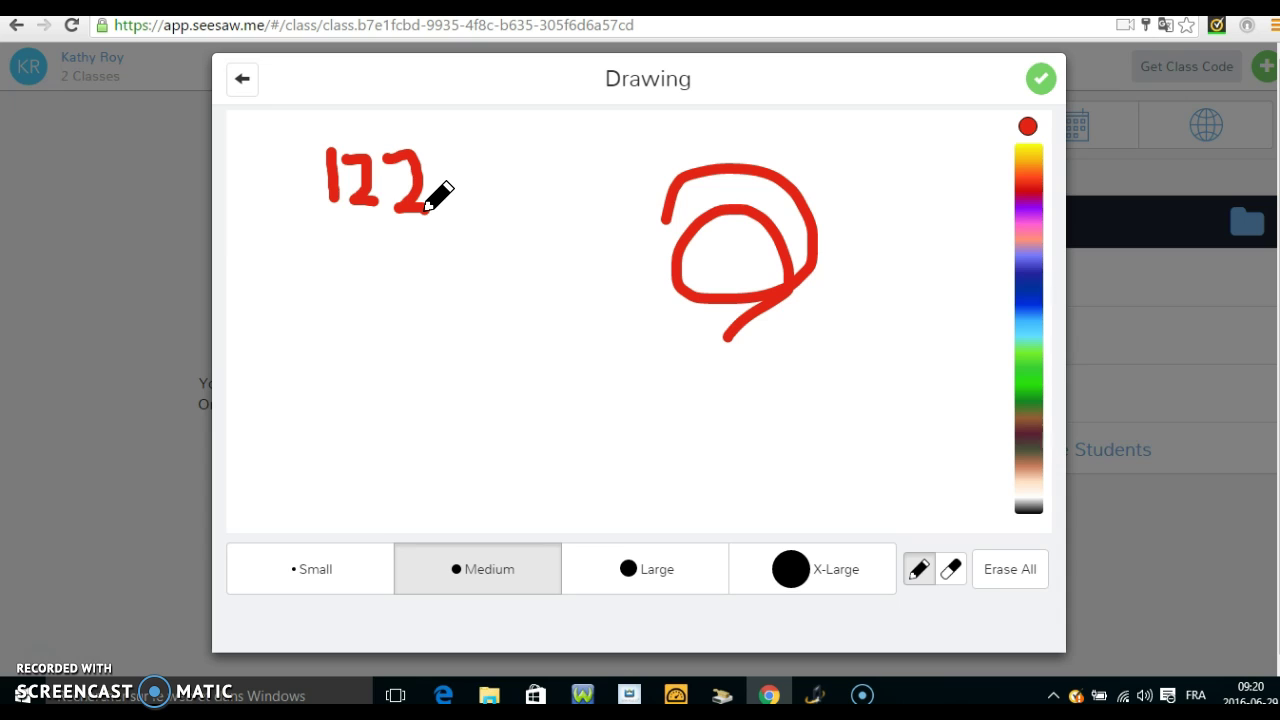
pyautogui.click(218, 258)
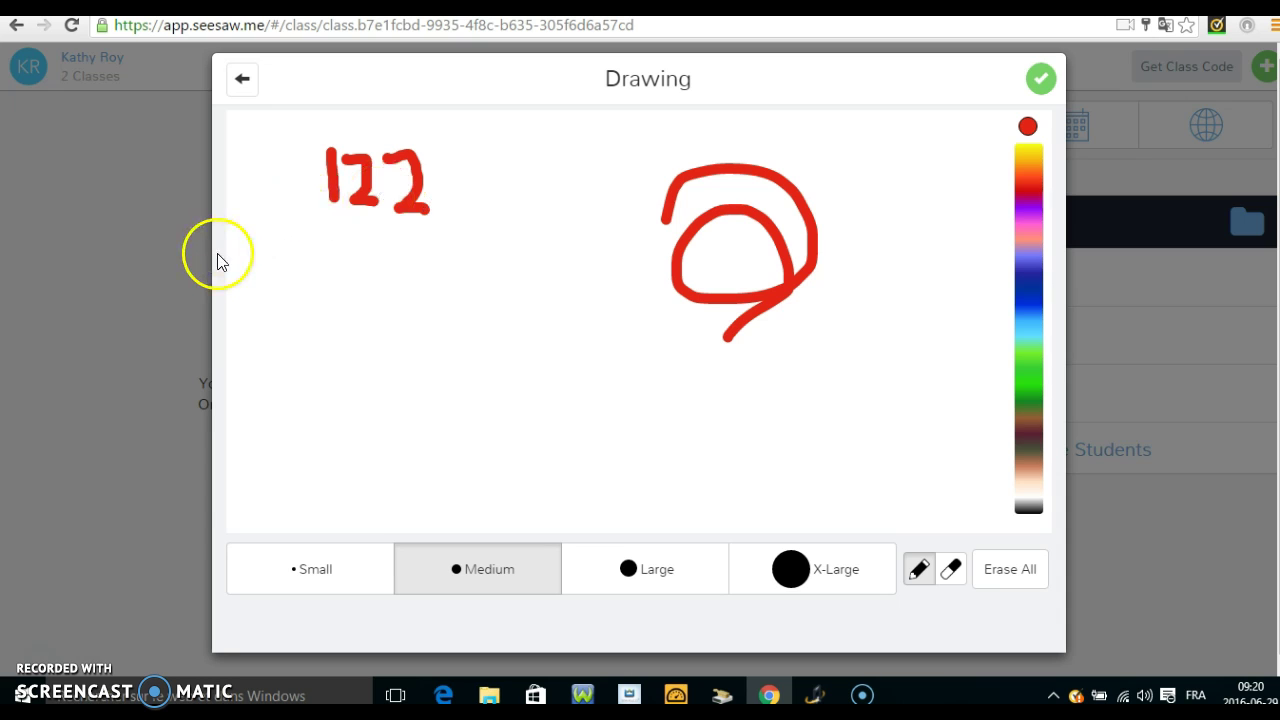
pyautogui.moveTo(267, 228)
pyautogui.mouseDown()
pyautogui.moveTo(267, 271)
pyautogui.moveTo(318, 250)
pyautogui.mouseUp()
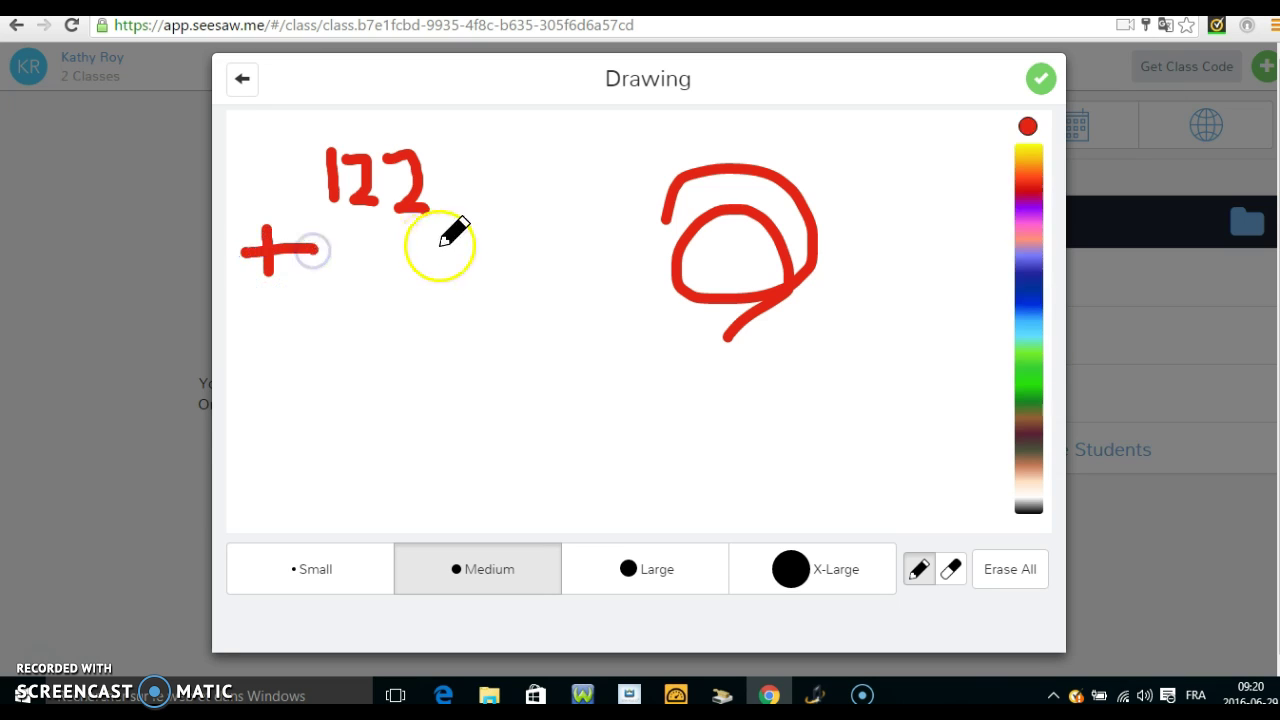
pyautogui.moveTo(397, 238)
pyautogui.mouseDown()
pyautogui.moveTo(420, 269)
pyautogui.moveTo(400, 284)
pyautogui.mouseUp()
pyautogui.moveTo(324, 310)
pyautogui.mouseDown()
pyautogui.moveTo(488, 296)
pyautogui.moveTo(426, 317)
pyautogui.moveTo(410, 338)
pyautogui.moveTo(437, 357)
pyautogui.moveTo(400, 368)
pyautogui.mouseUp()
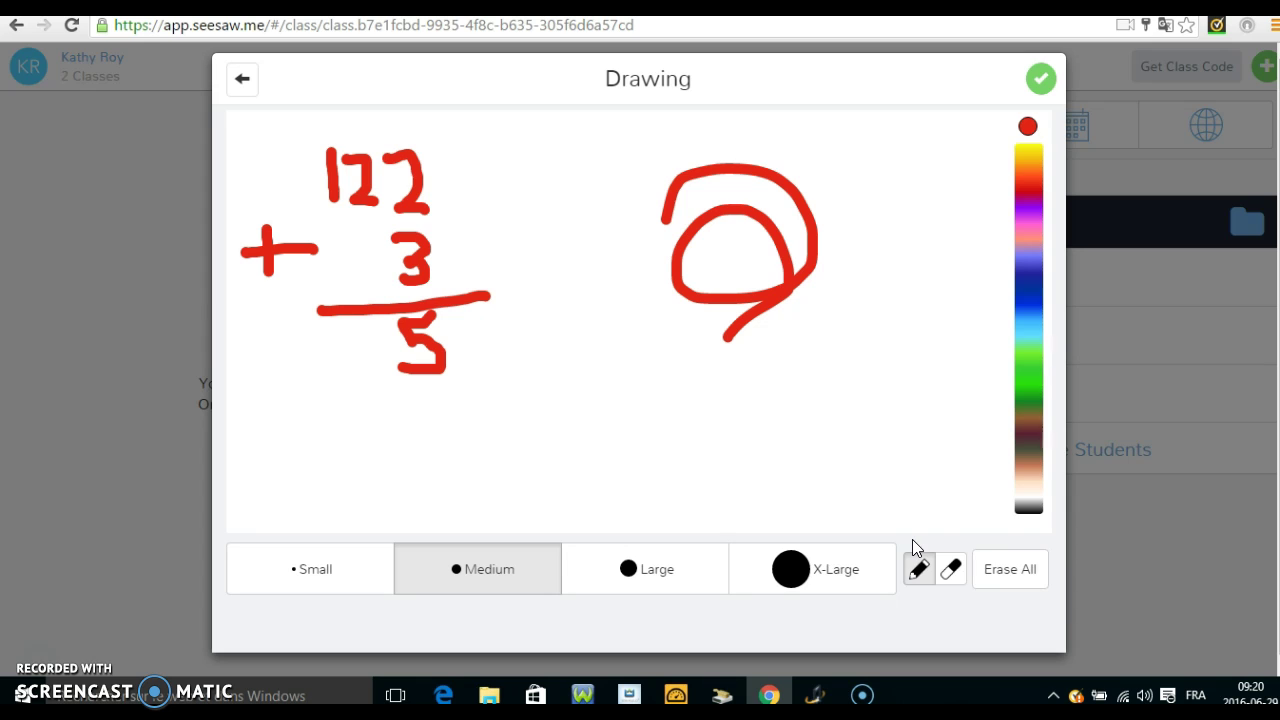
pyautogui.click(1035, 569)
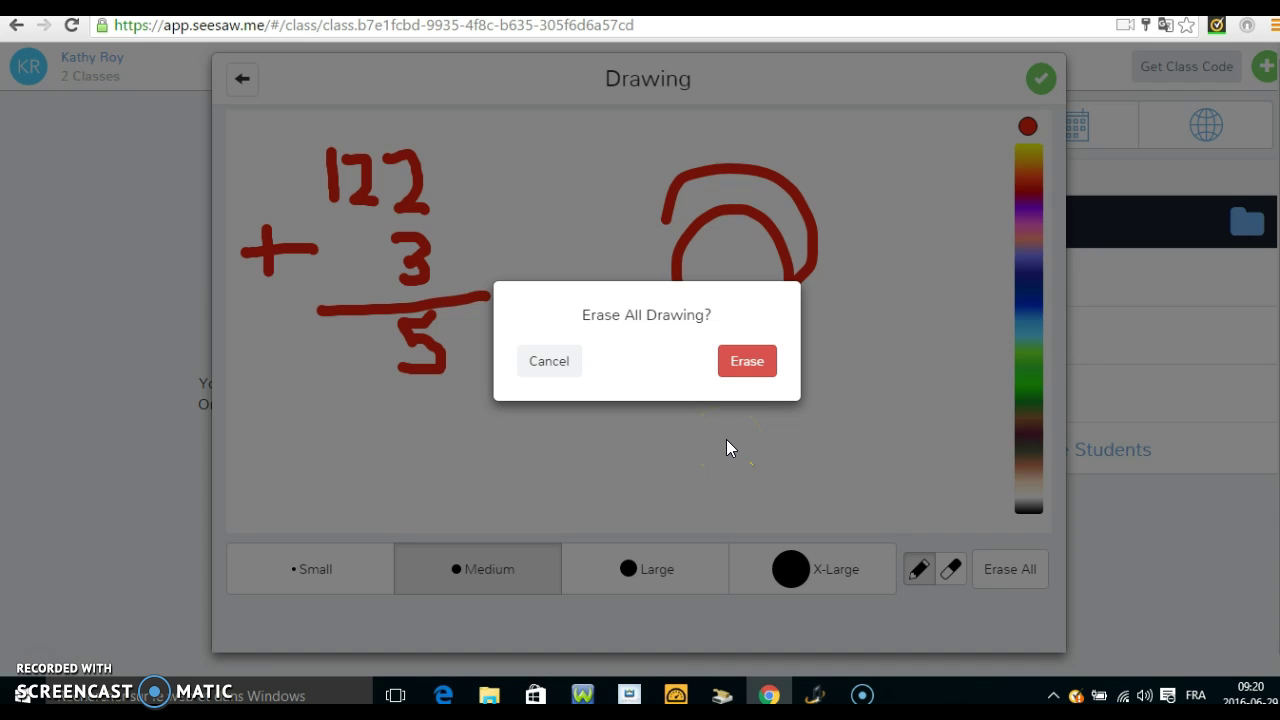
pyautogui.click(738, 363)
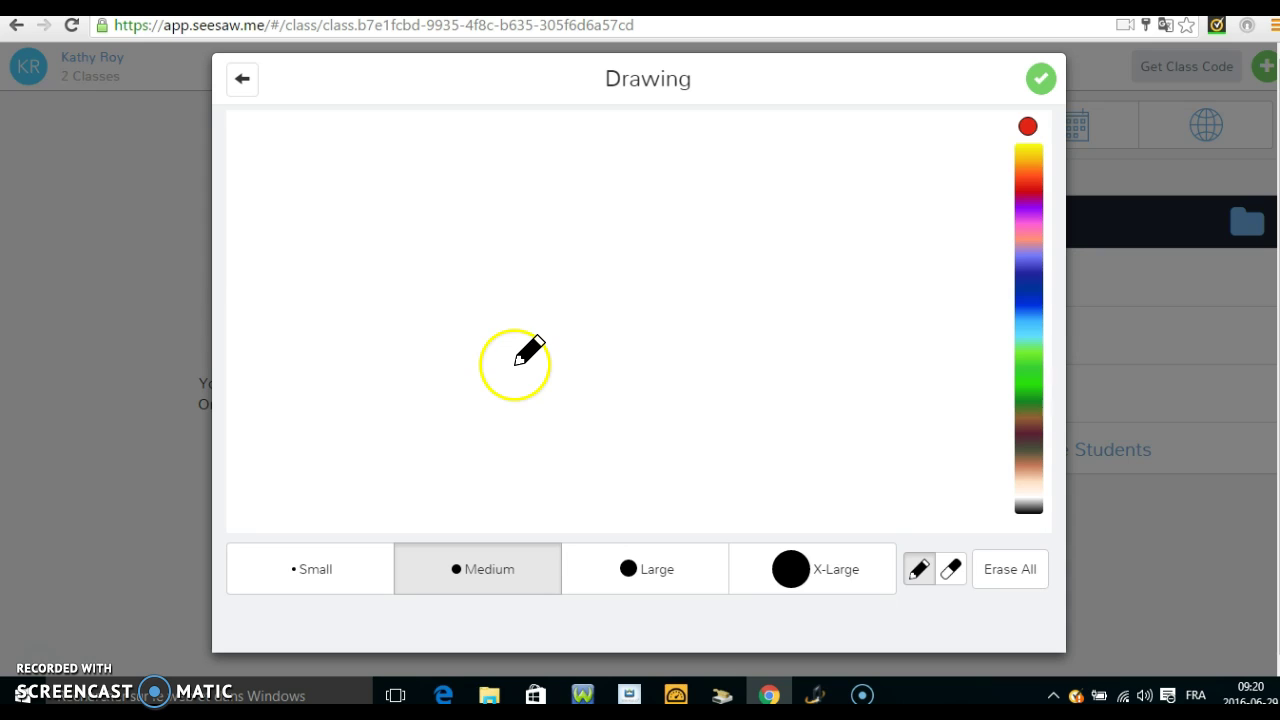
# - Draw a large solid blue blob with the X-Large pen and accept the drawing
pyautogui.click(790, 590)
pyautogui.click(1040, 290)
pyautogui.moveTo(838, 288); pyautogui.dragTo(706, 230)
pyautogui.moveTo(624, 334)
pyautogui.mouseDown()
pyautogui.moveTo(760, 331)
pyautogui.moveTo(709, 263)
pyautogui.moveTo(757, 274)
pyautogui.moveTo(737, 345)
pyautogui.moveTo(820, 266)
pyautogui.moveTo(854, 300)
pyautogui.moveTo(760, 377)
pyautogui.moveTo(757, 332)
pyautogui.moveTo(760, 387)
pyautogui.mouseUp()
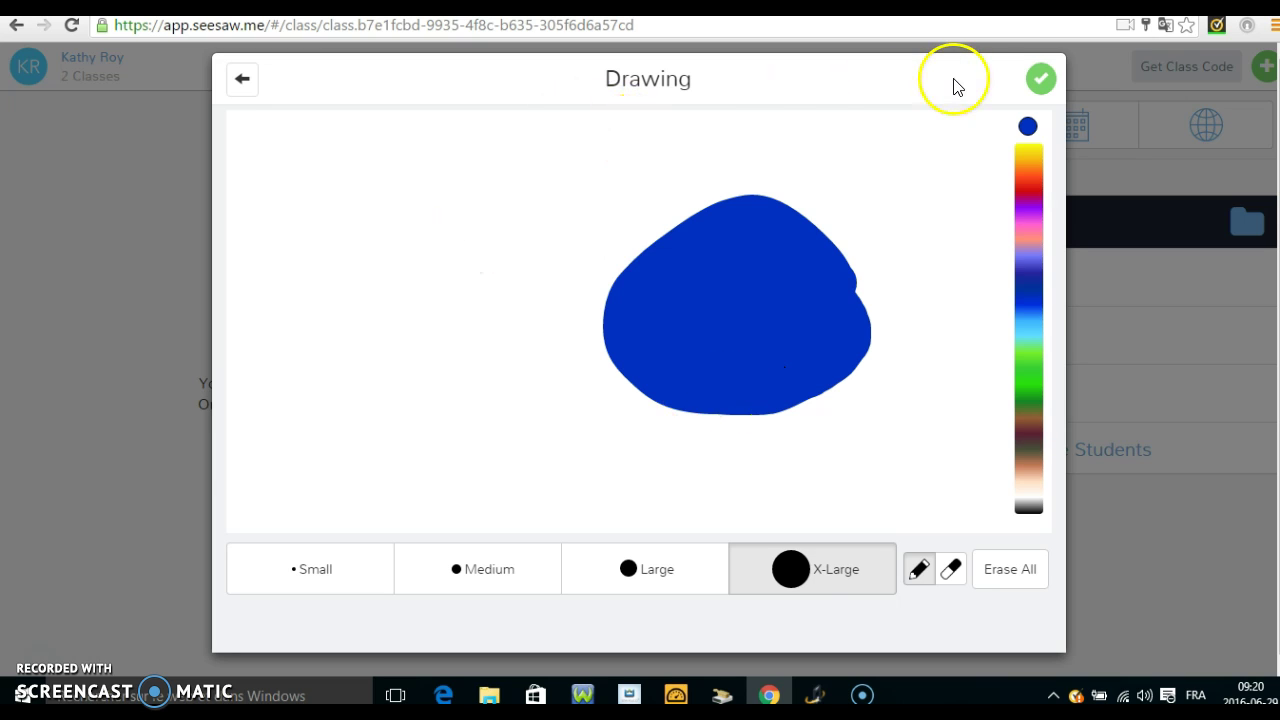
pyautogui.click(1041, 85)
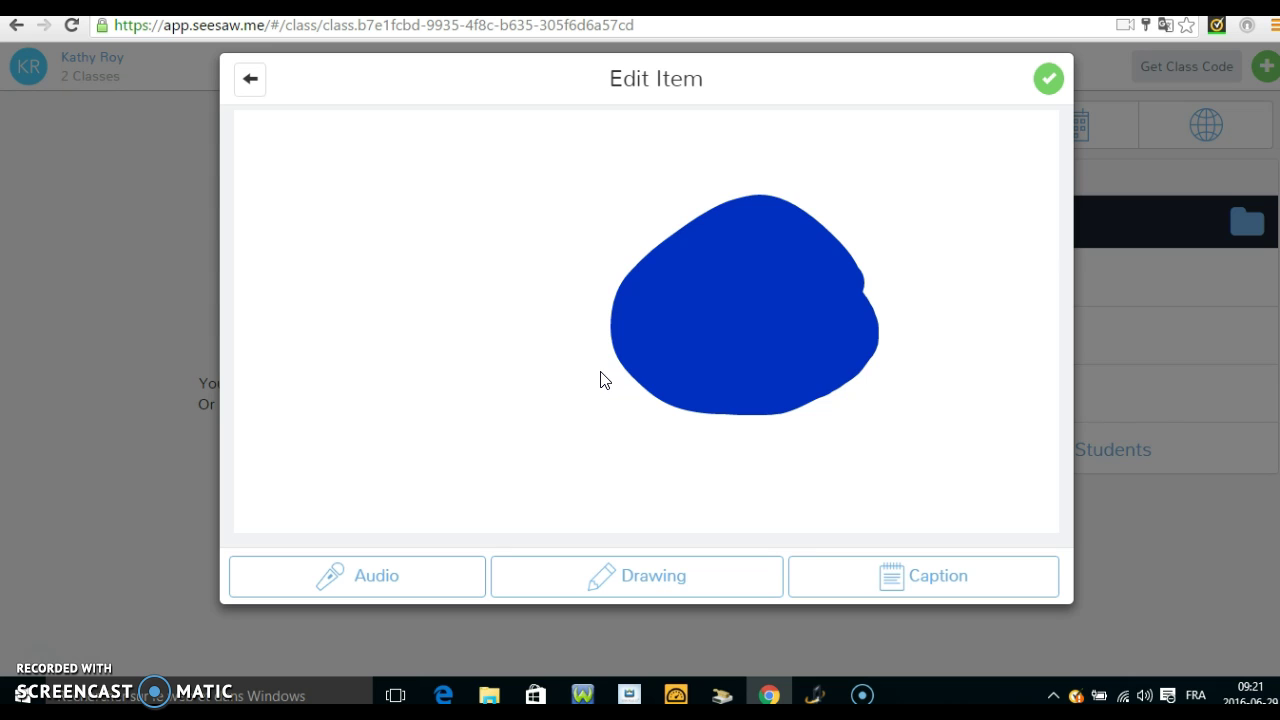
# - Allow microphone access, record a 9-second audio clip for the drawing and save it after playing it back
pyautogui.click(407, 590)
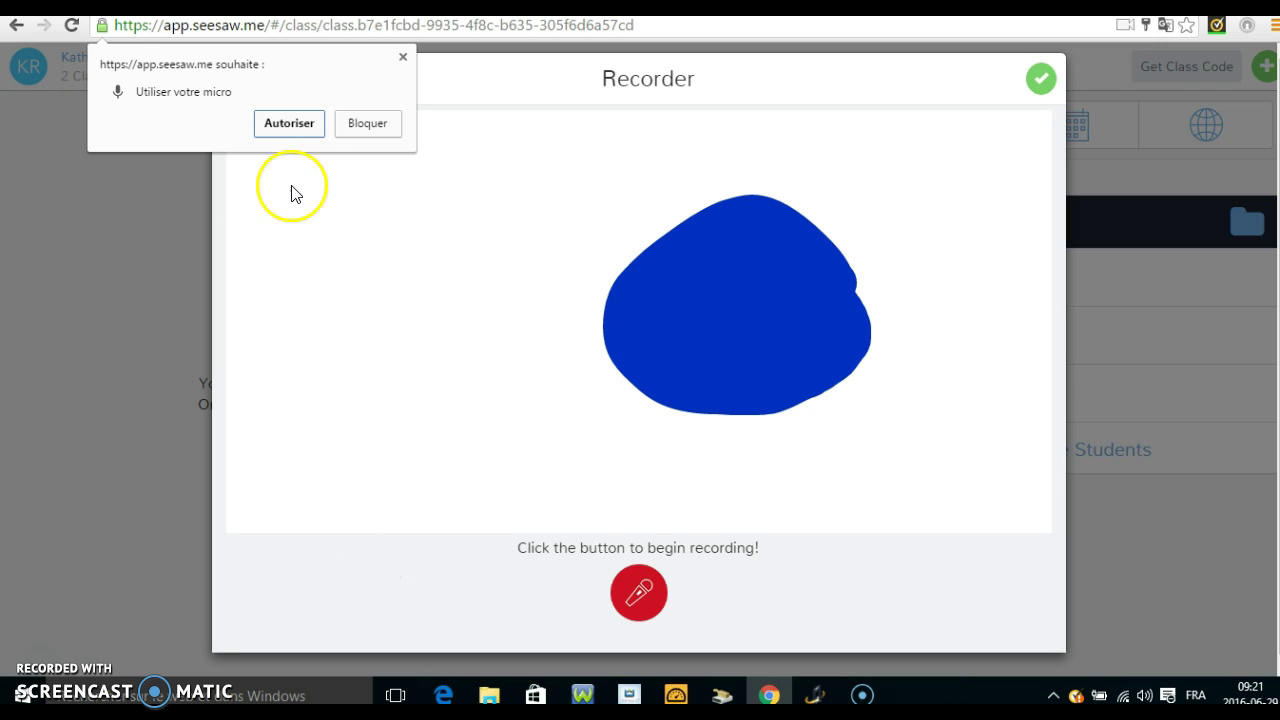
pyautogui.click(289, 123)
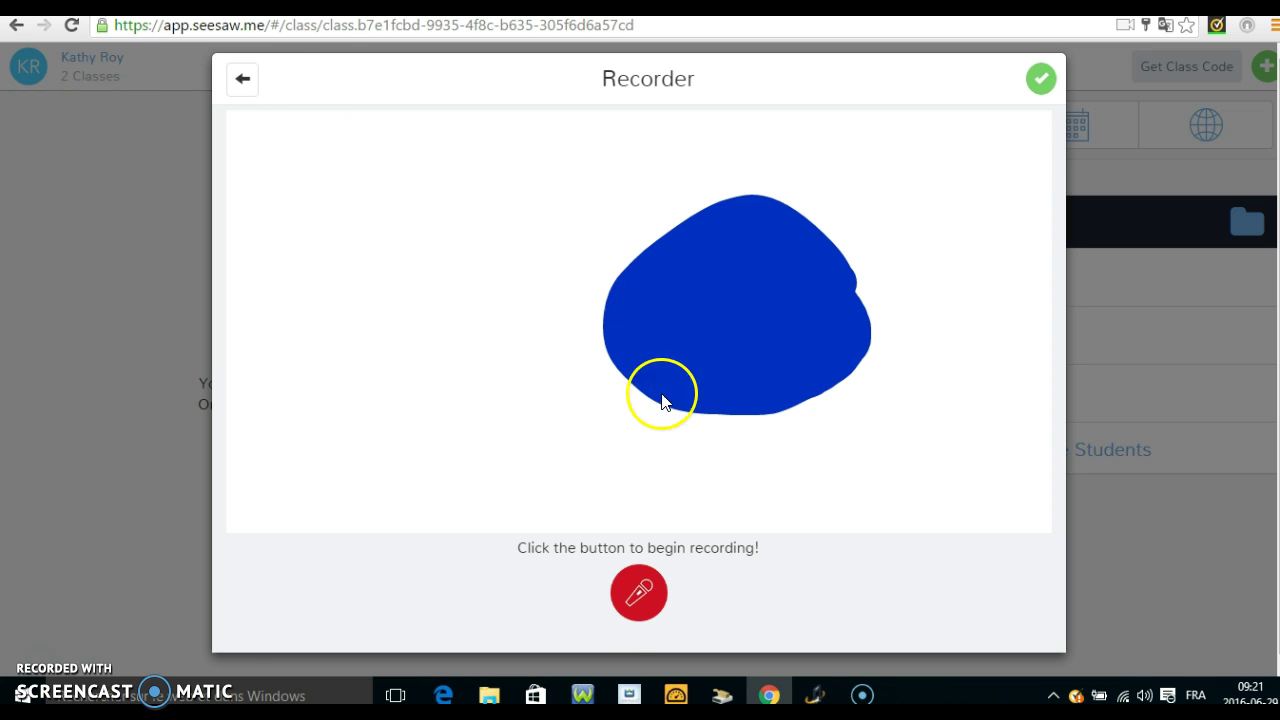
pyautogui.click(633, 603)
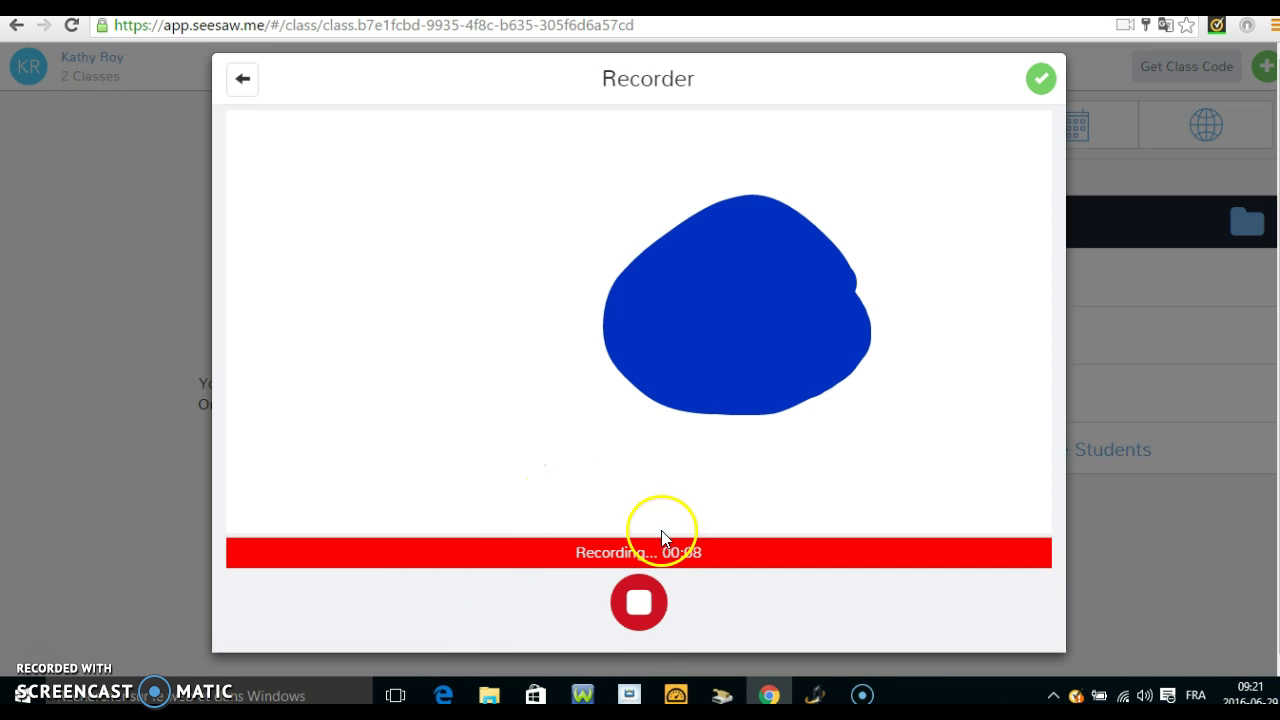
pyautogui.click(640, 612)
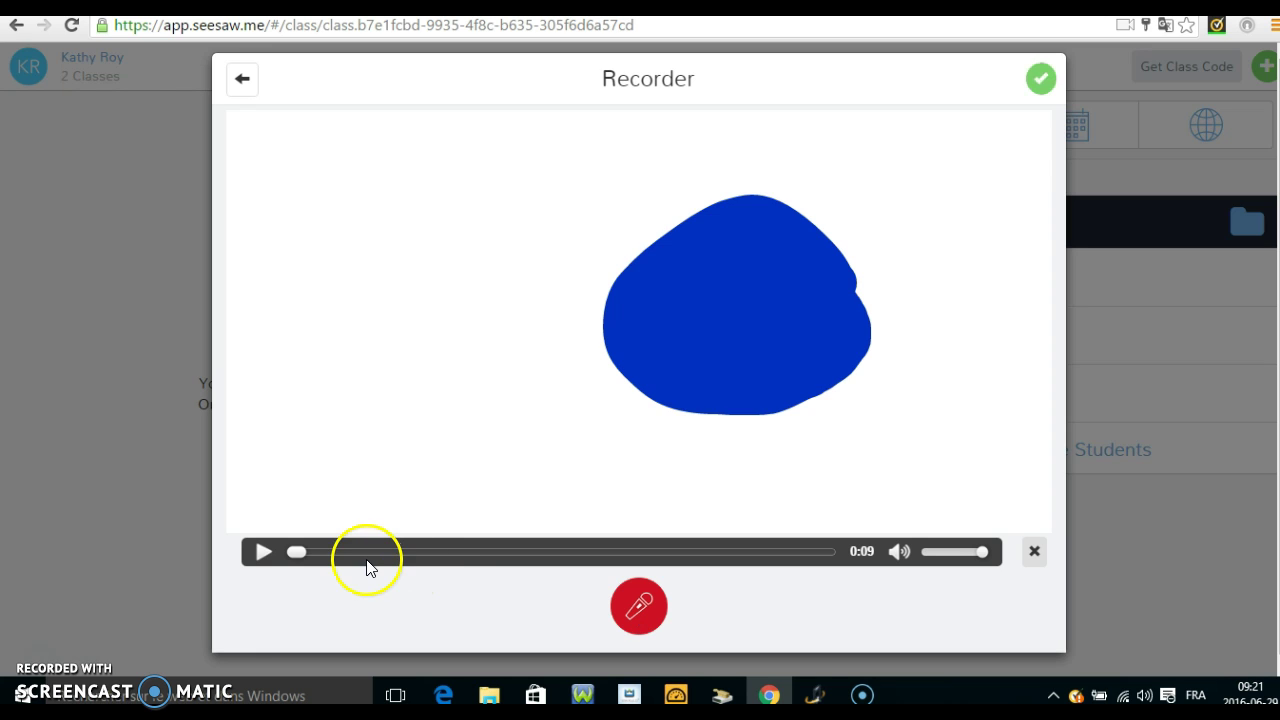
pyautogui.click(262, 553)
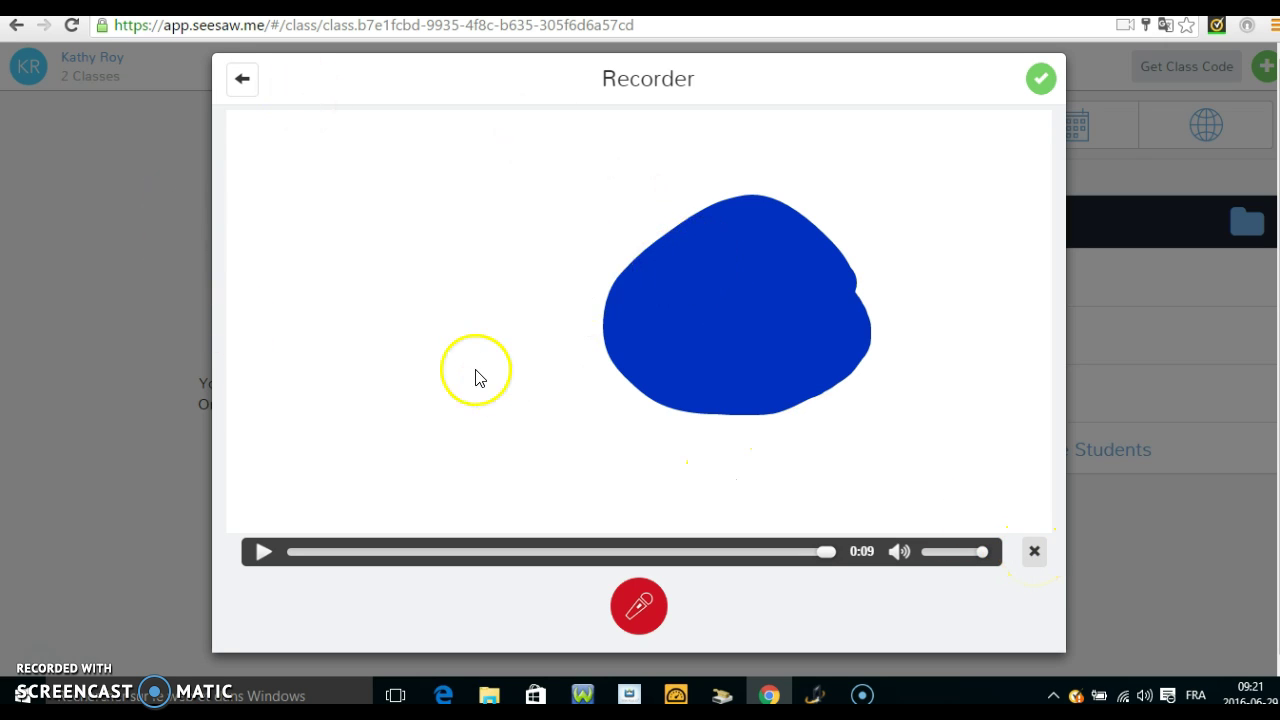
pyautogui.click(1042, 86)
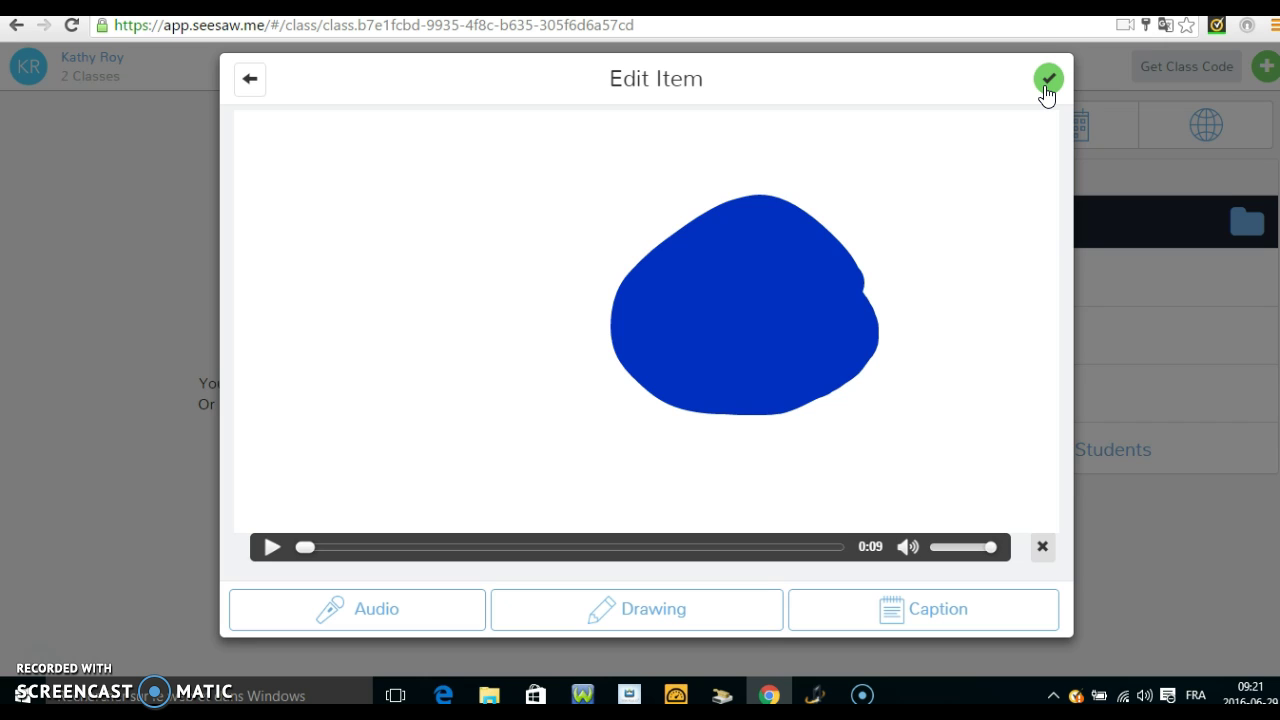
# - Assign the finished item only to the student with the red bird avatar and upload it
pyautogui.click(1046, 89)
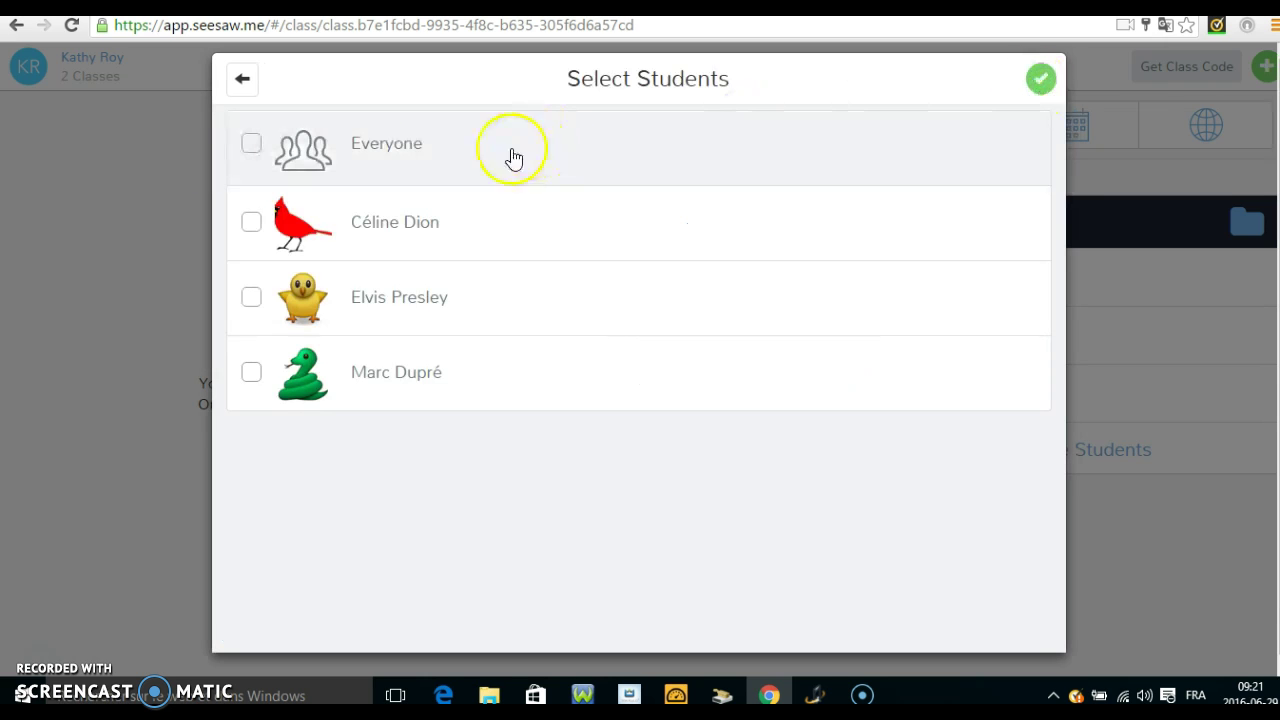
pyautogui.click(251, 145)
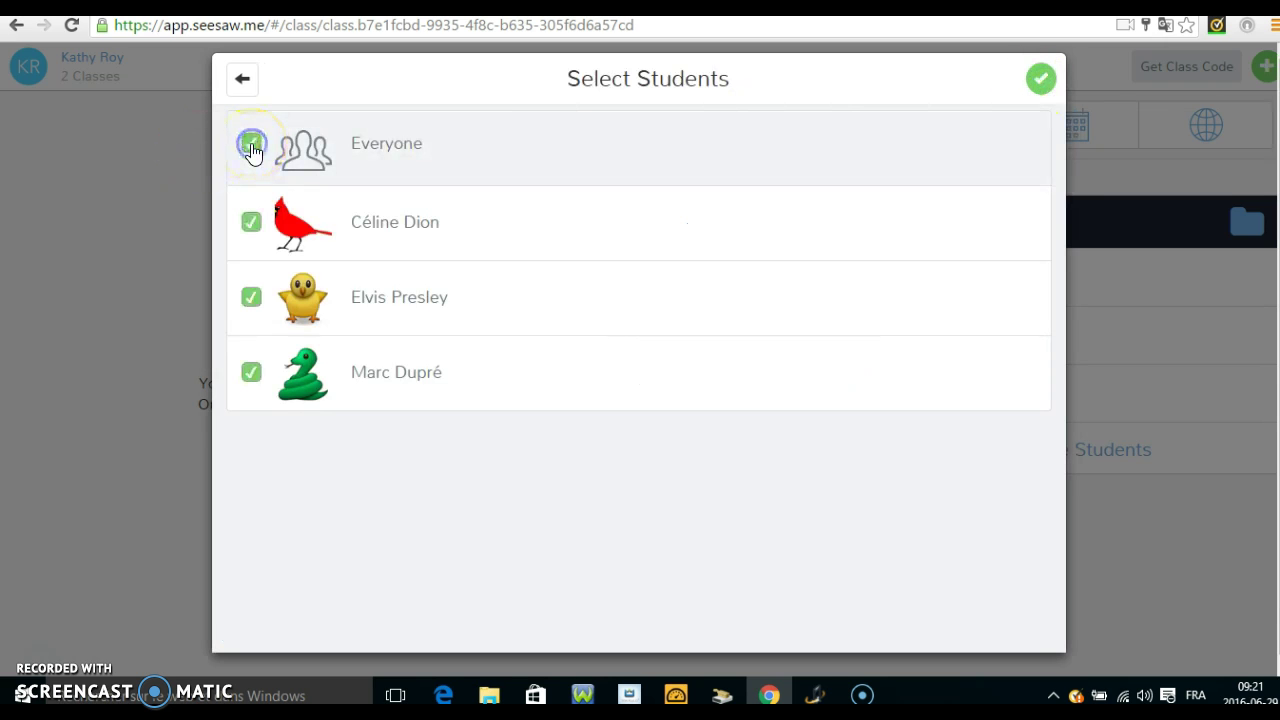
pyautogui.click(251, 148)
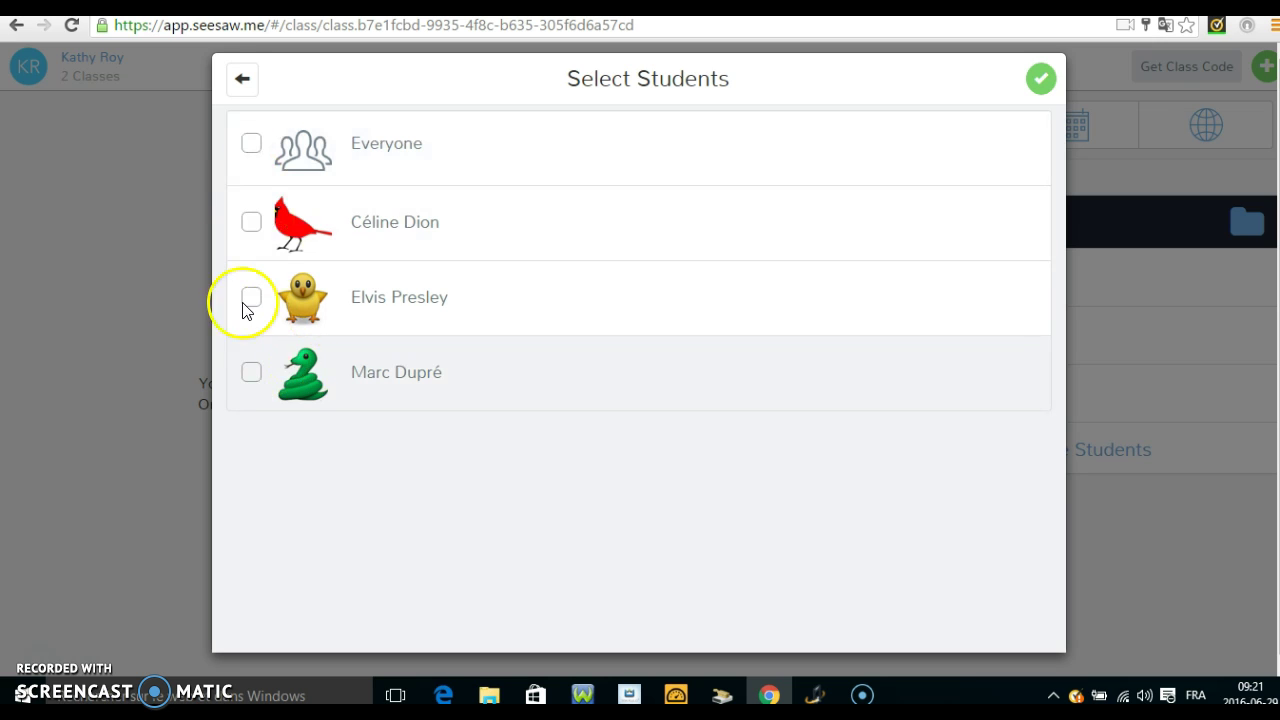
pyautogui.click(251, 223)
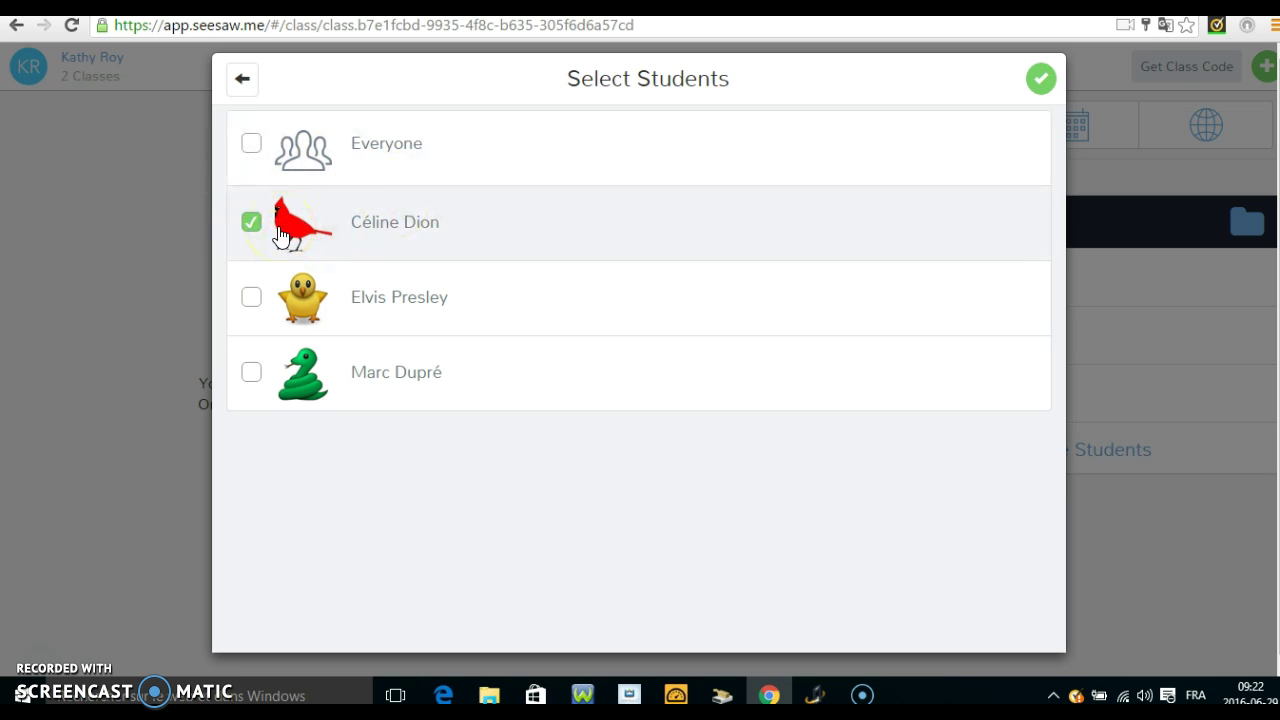
pyautogui.click(1041, 80)
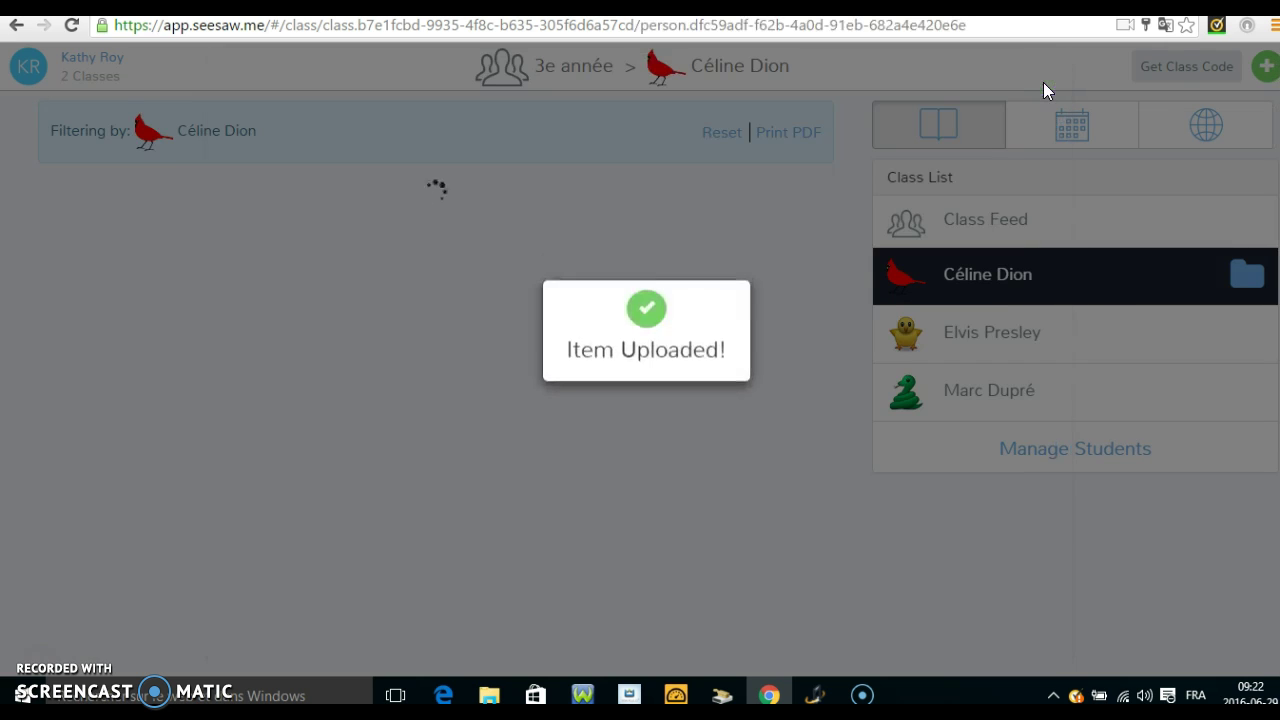
pyautogui.click(593, 306)
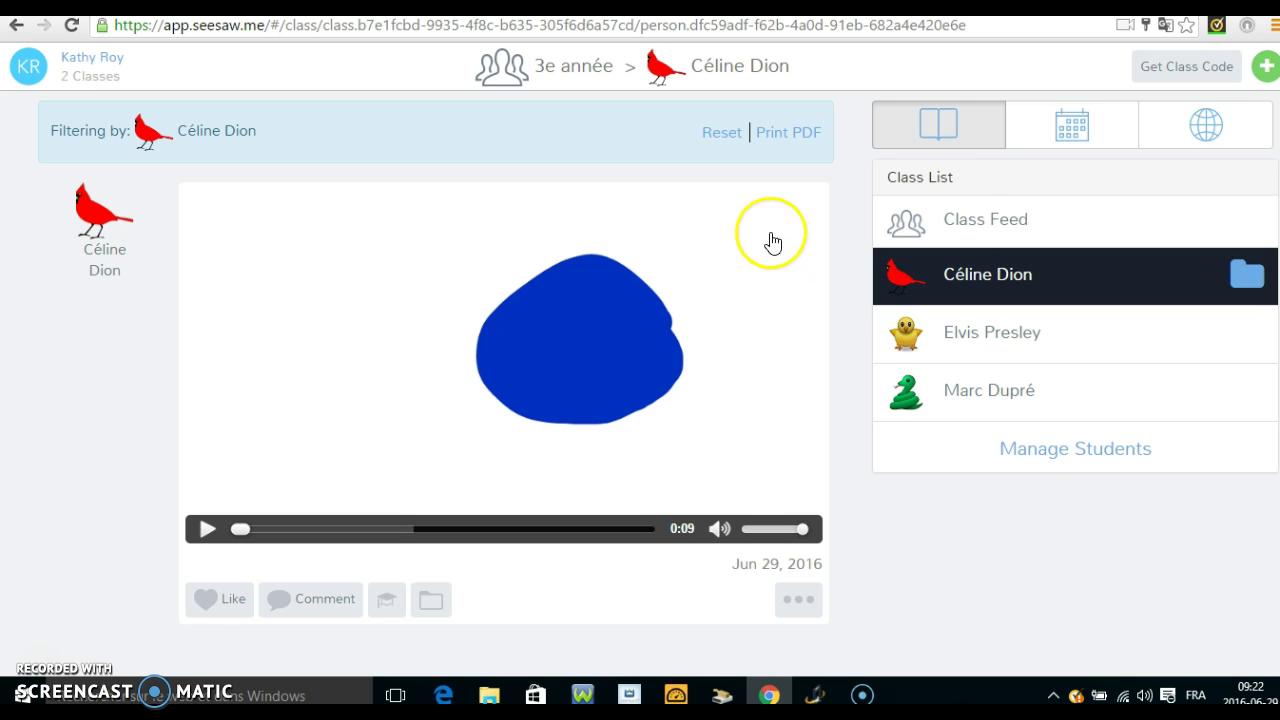
# - Return to the feed of the whole class and like the uploaded drawing
pyautogui.click(946, 130)
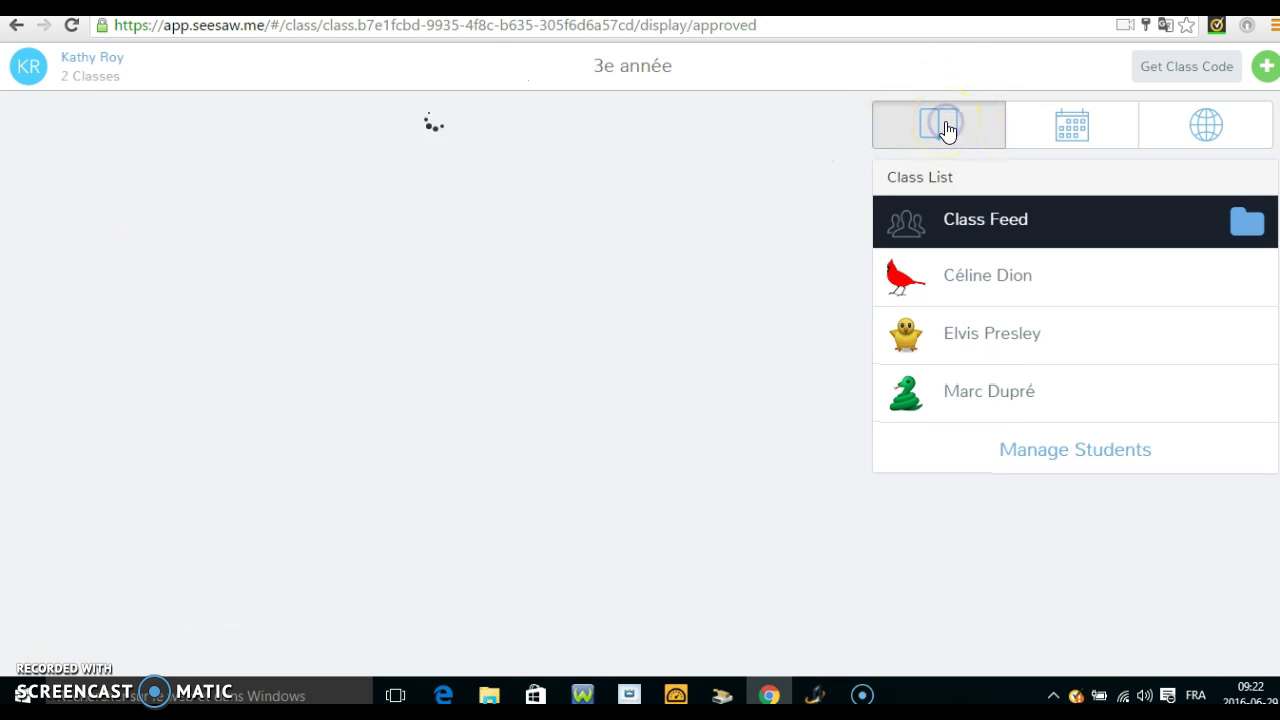
pyautogui.click(840, 138)
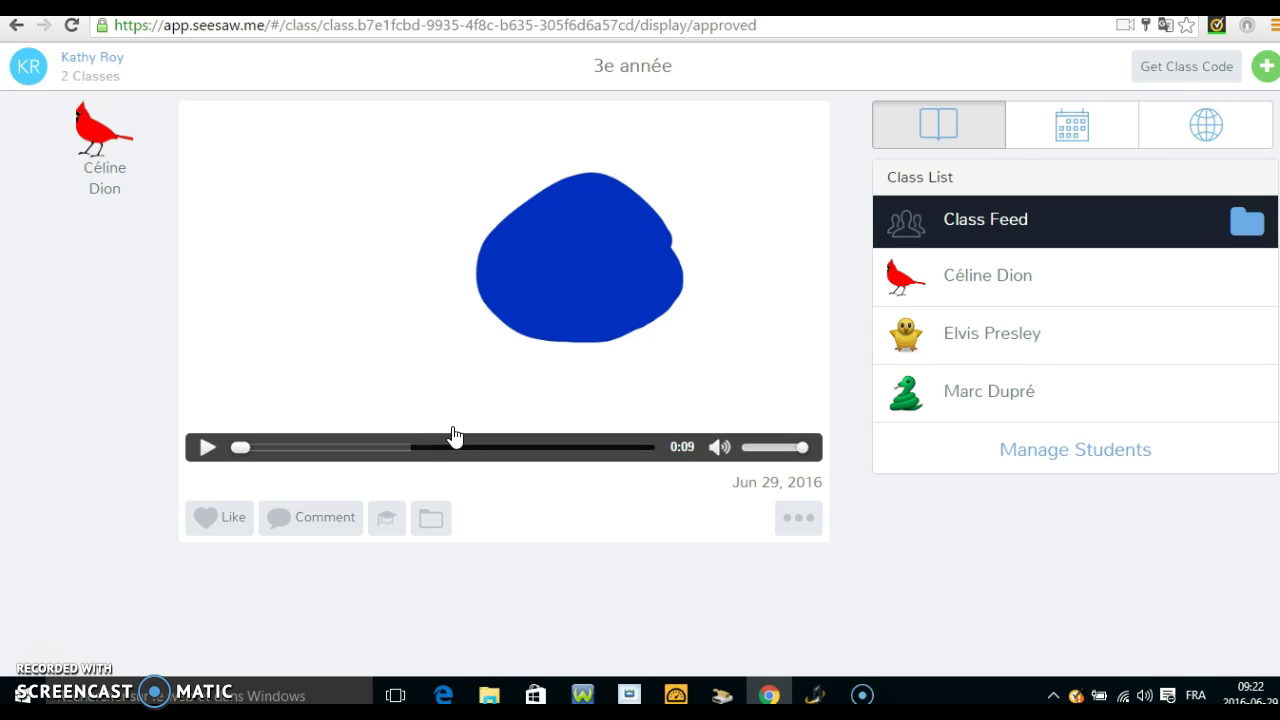
pyautogui.click(202, 533)
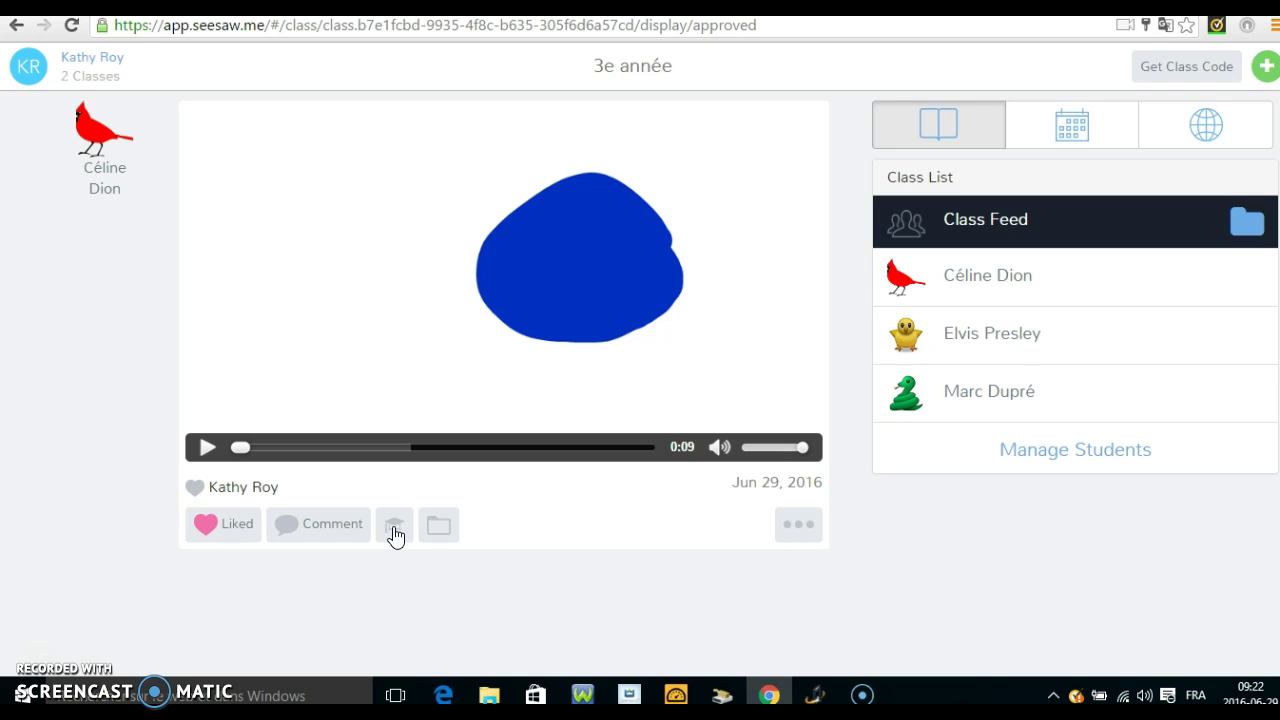
# - Create a red folder named "fête des pères" from the drawing's folder options and close the folder selection without applying it
pyautogui.click(445, 538)
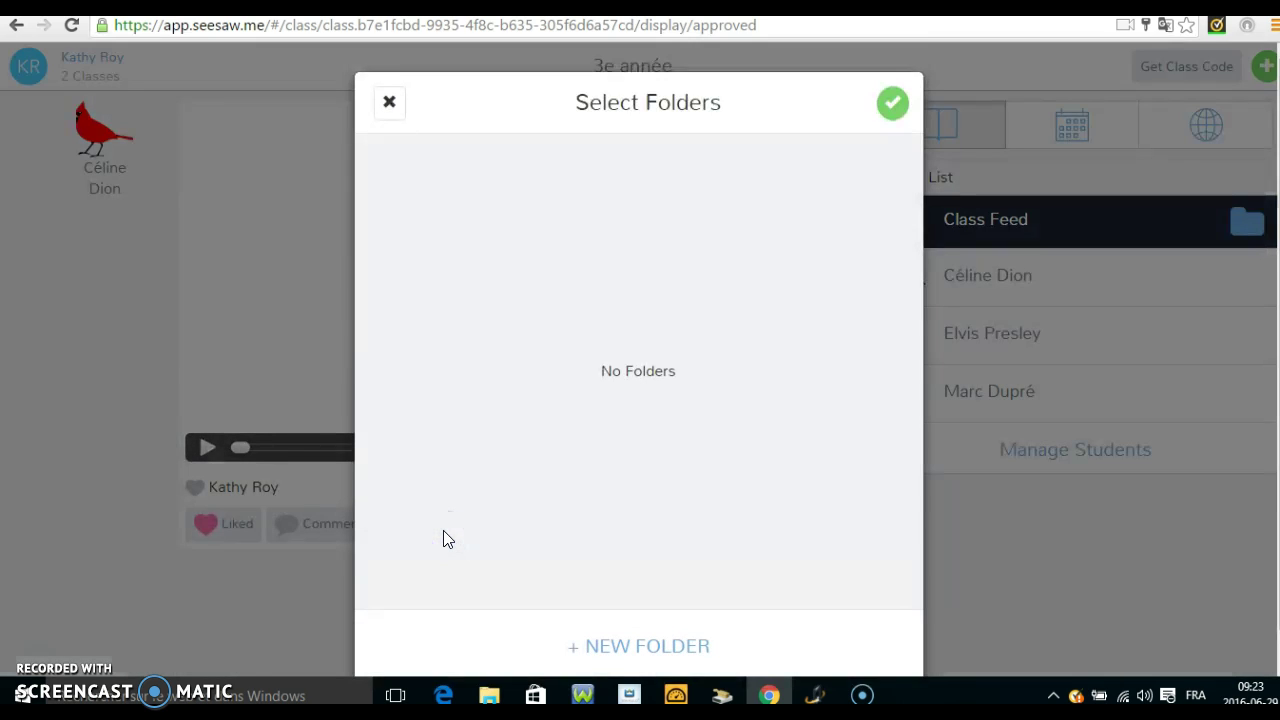
pyautogui.click(605, 652)
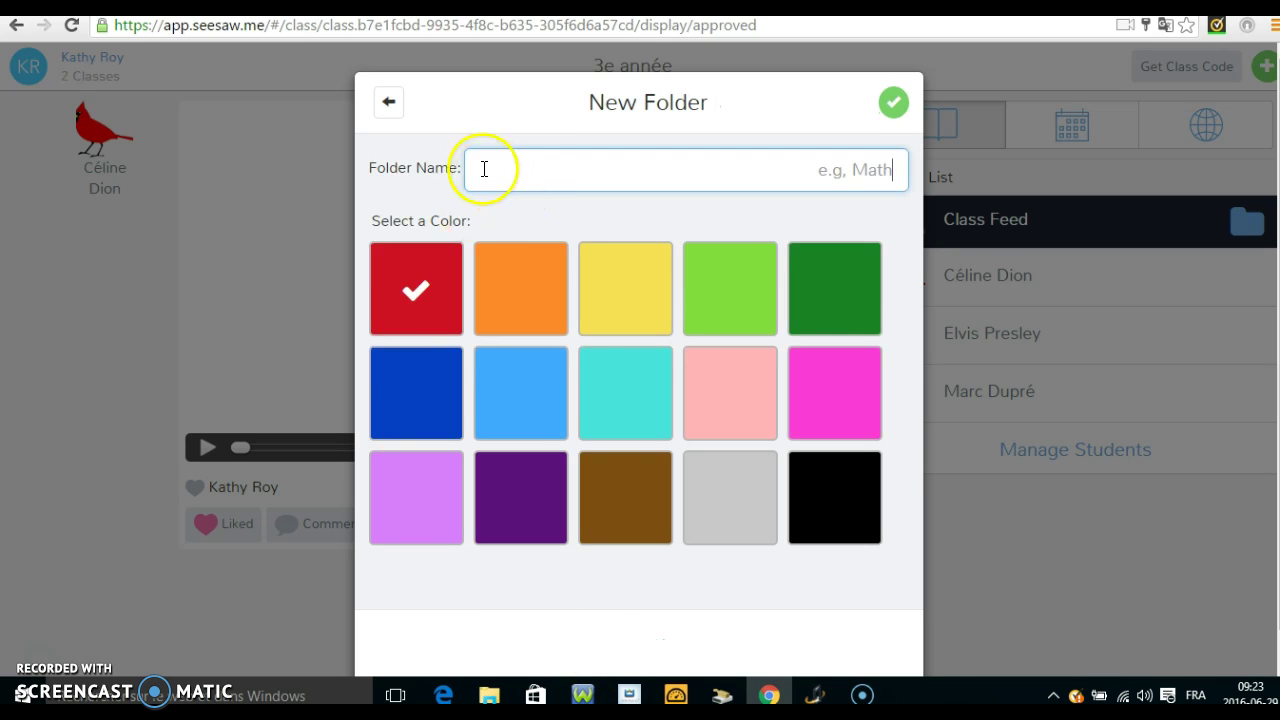
pyautogui.click(484, 170)
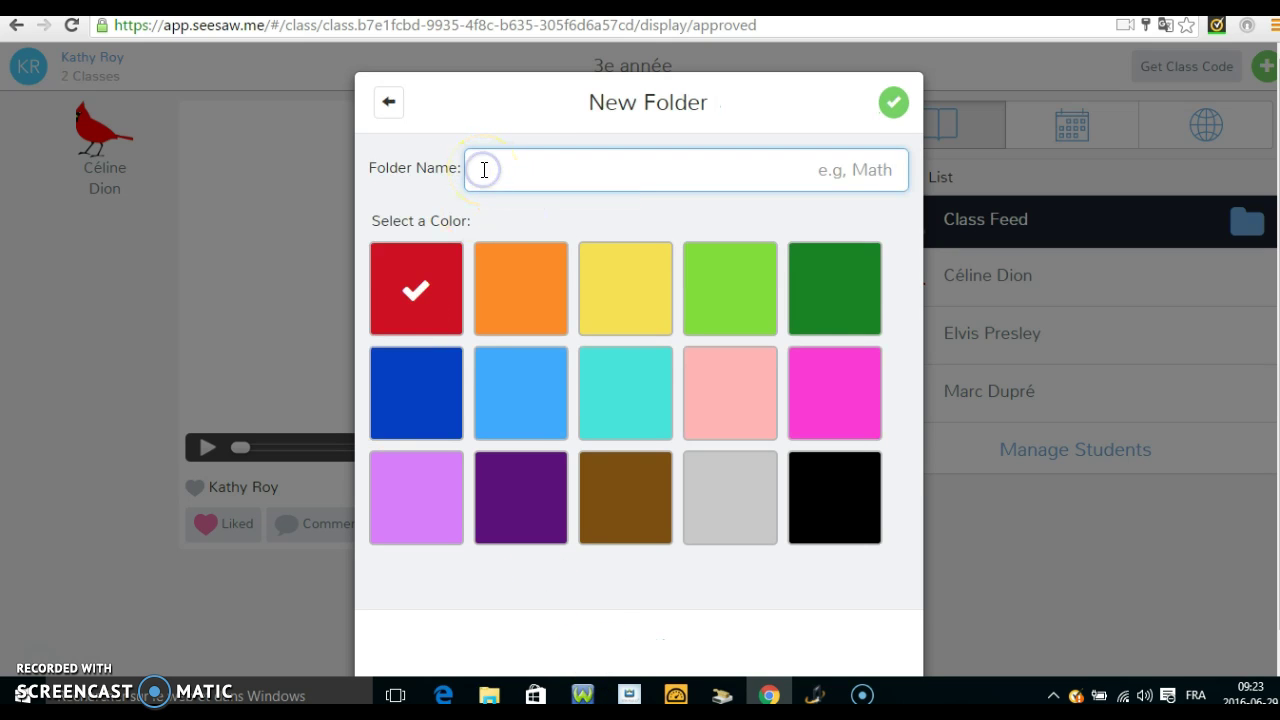
pyautogui.write('fête')
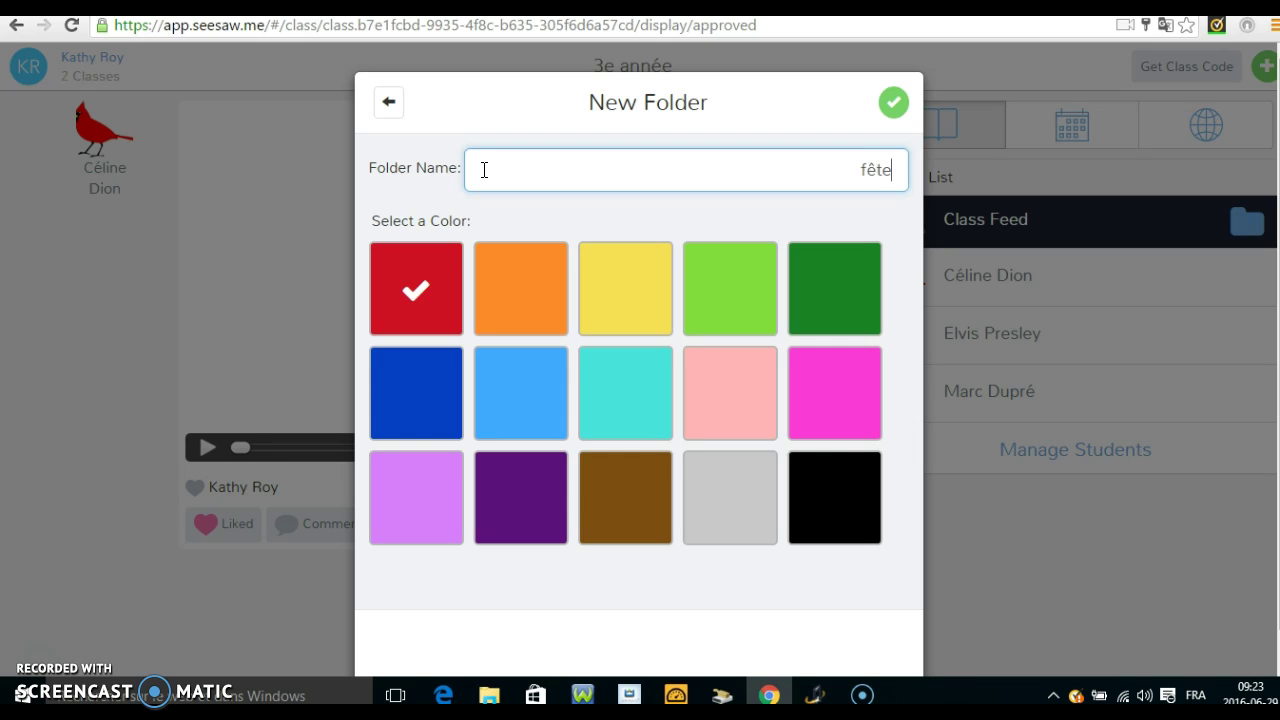
pyautogui.write(' des pères')
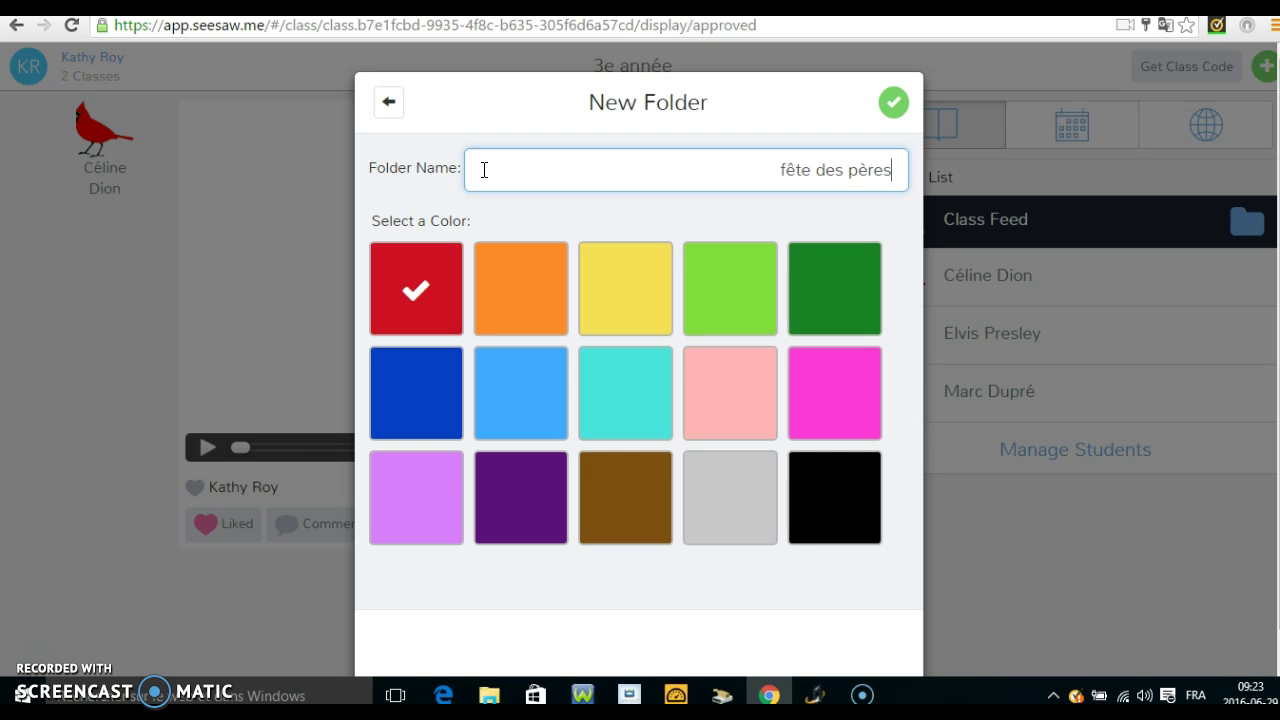
pyautogui.click(895, 104)
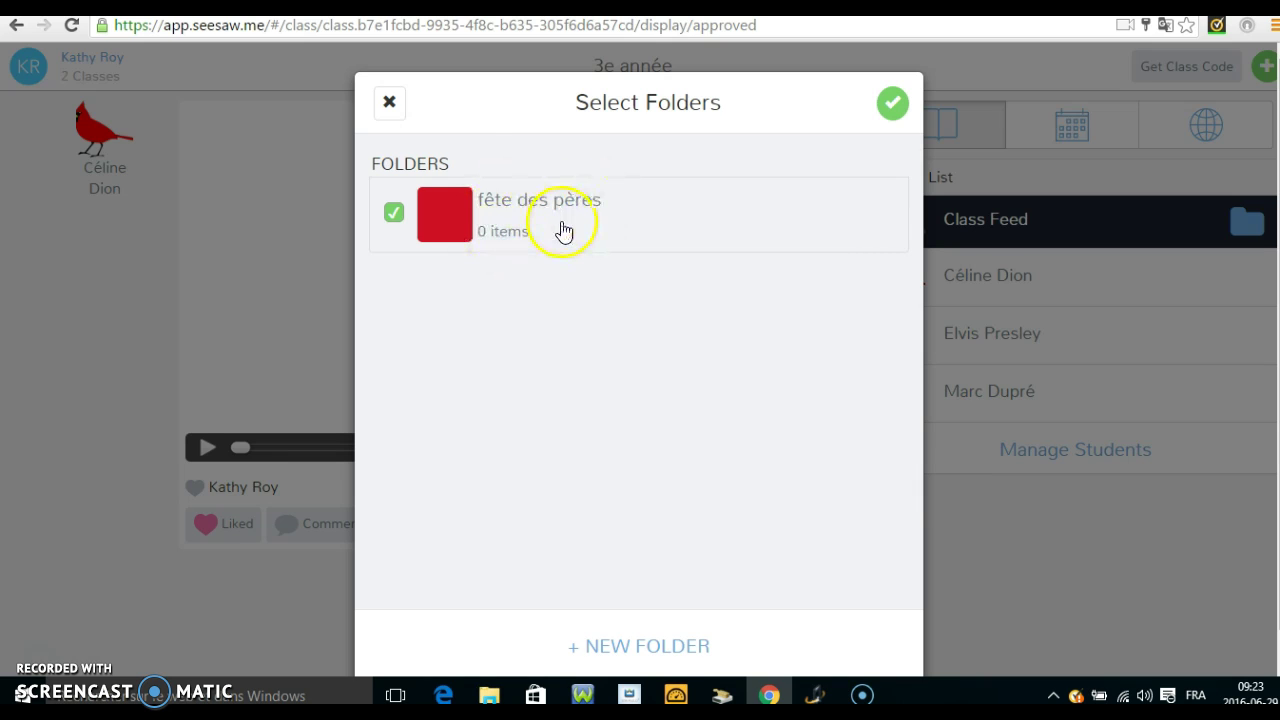
pyautogui.click(387, 103)
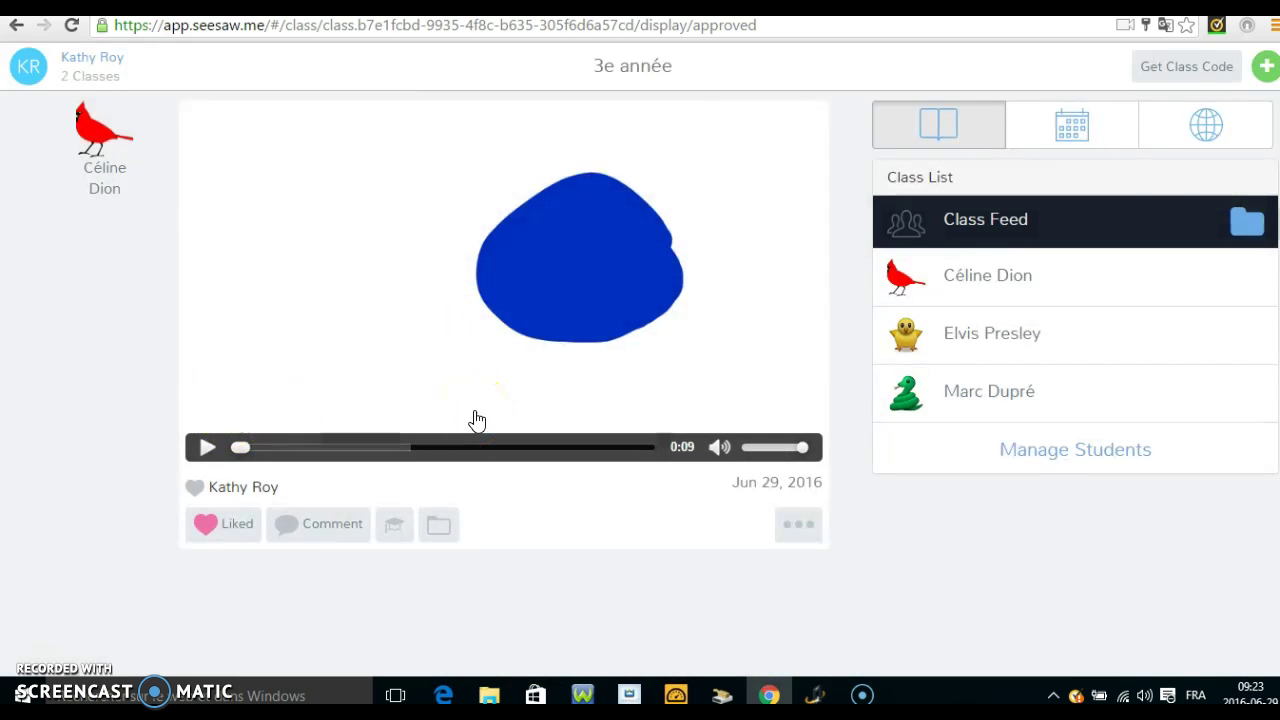
# - Create a new drawing item with a dark blue scribbled shape in the upper right area using the X-Large pen, and finish the drawing
pyautogui.click(1266, 67)
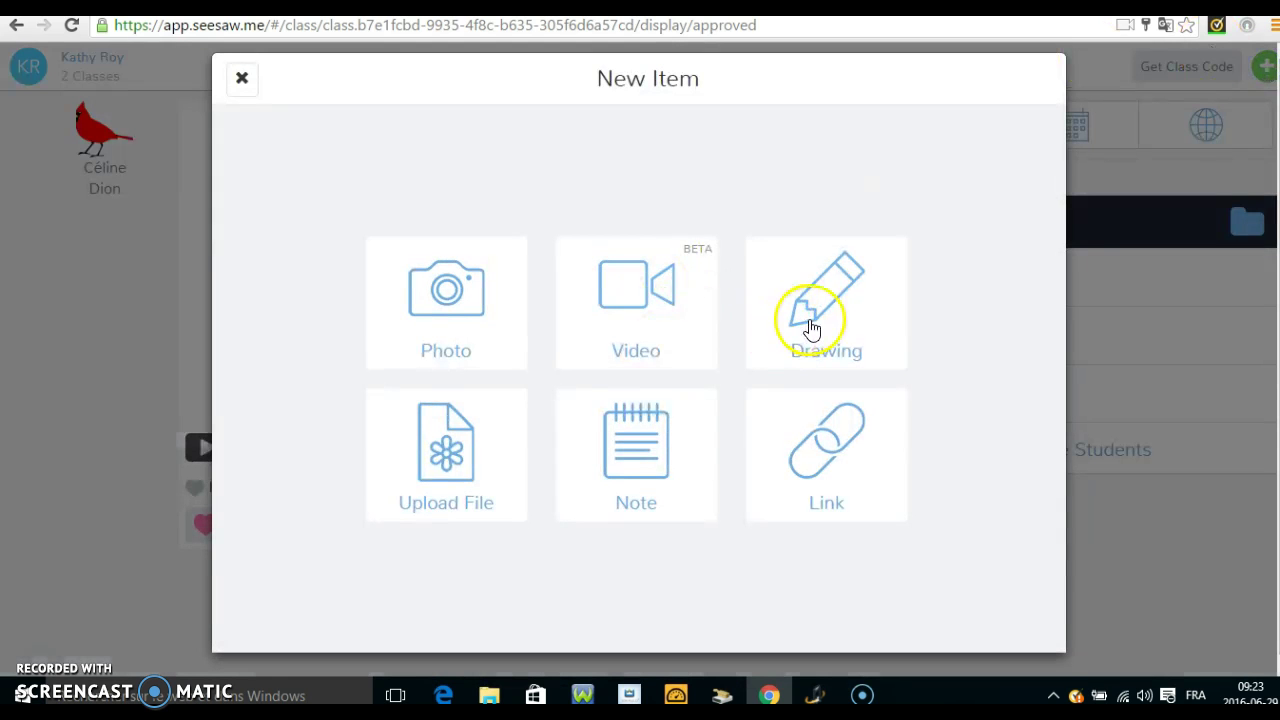
pyautogui.click(810, 325)
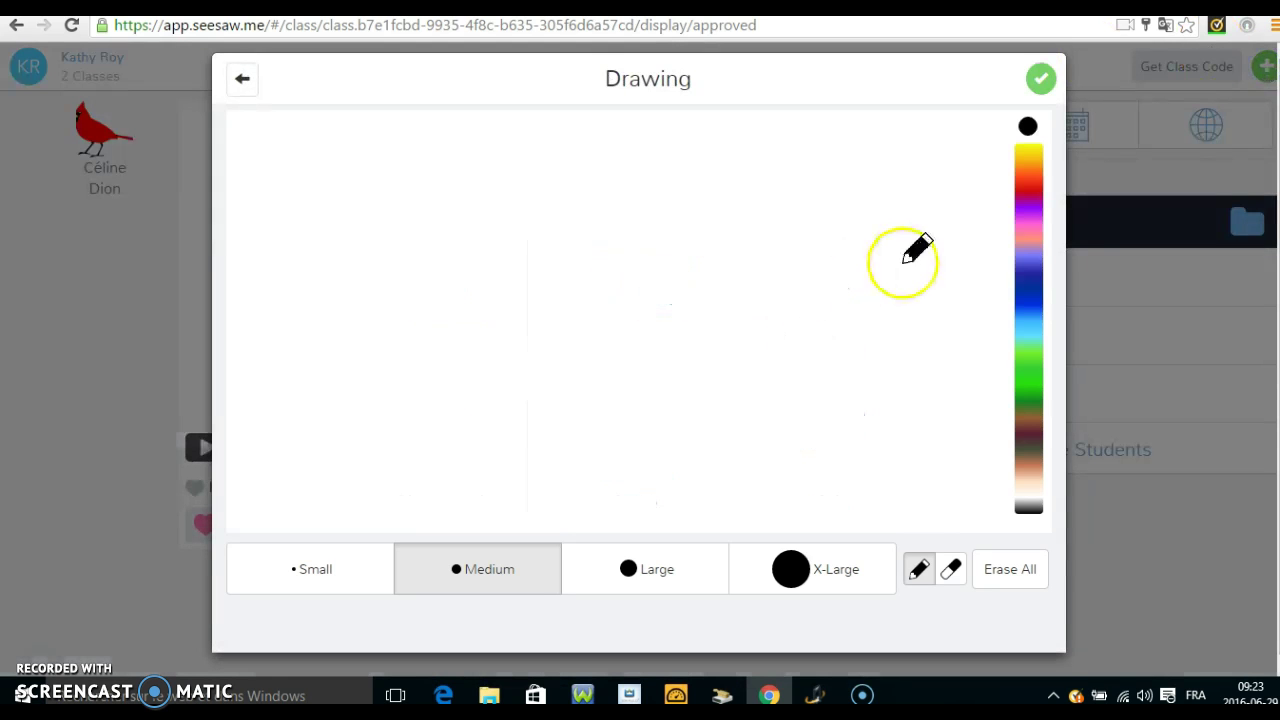
pyautogui.click(791, 588)
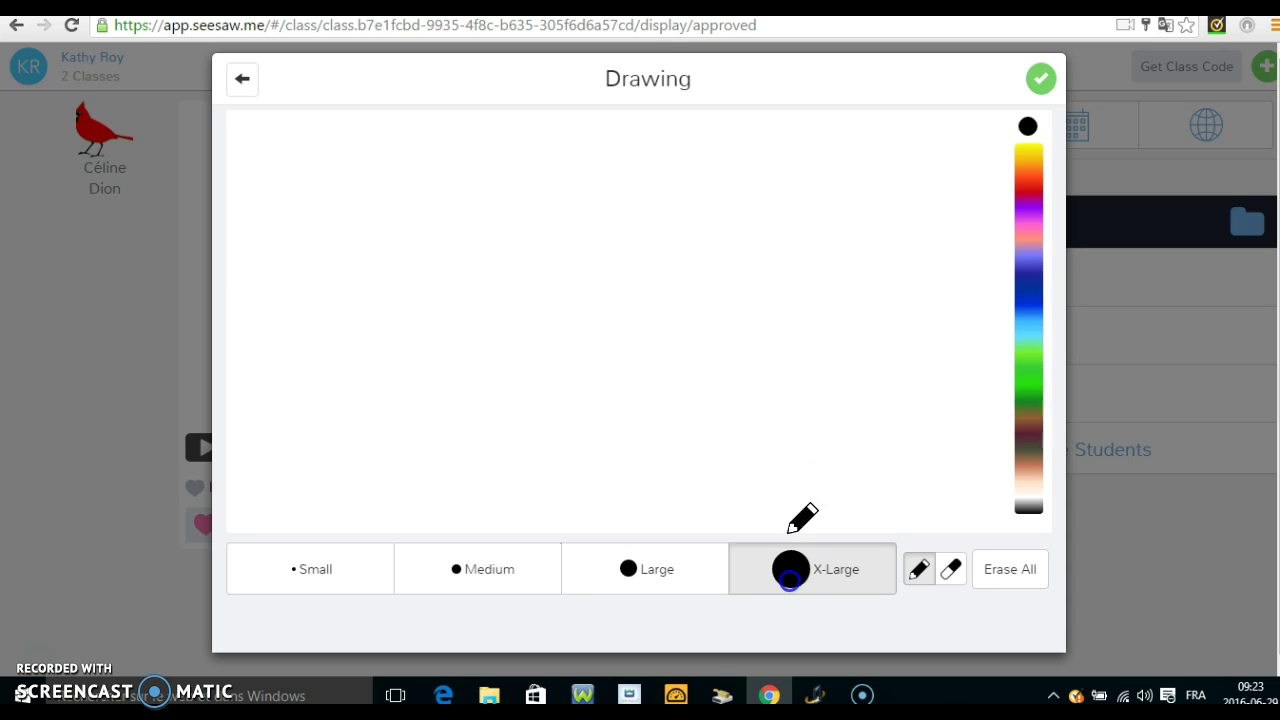
pyautogui.moveTo(1021, 268); pyautogui.dragTo(1025, 286)
pyautogui.moveTo(778, 248)
pyautogui.mouseDown()
pyautogui.moveTo(688, 318)
pyautogui.moveTo(745, 255)
pyautogui.moveTo(840, 312)
pyautogui.moveTo(1008, 189)
pyautogui.moveTo(878, 268)
pyautogui.moveTo(751, 317)
pyautogui.moveTo(751, 200)
pyautogui.moveTo(934, 134)
pyautogui.moveTo(935, 178)
pyautogui.moveTo(986, 217)
pyautogui.mouseUp()
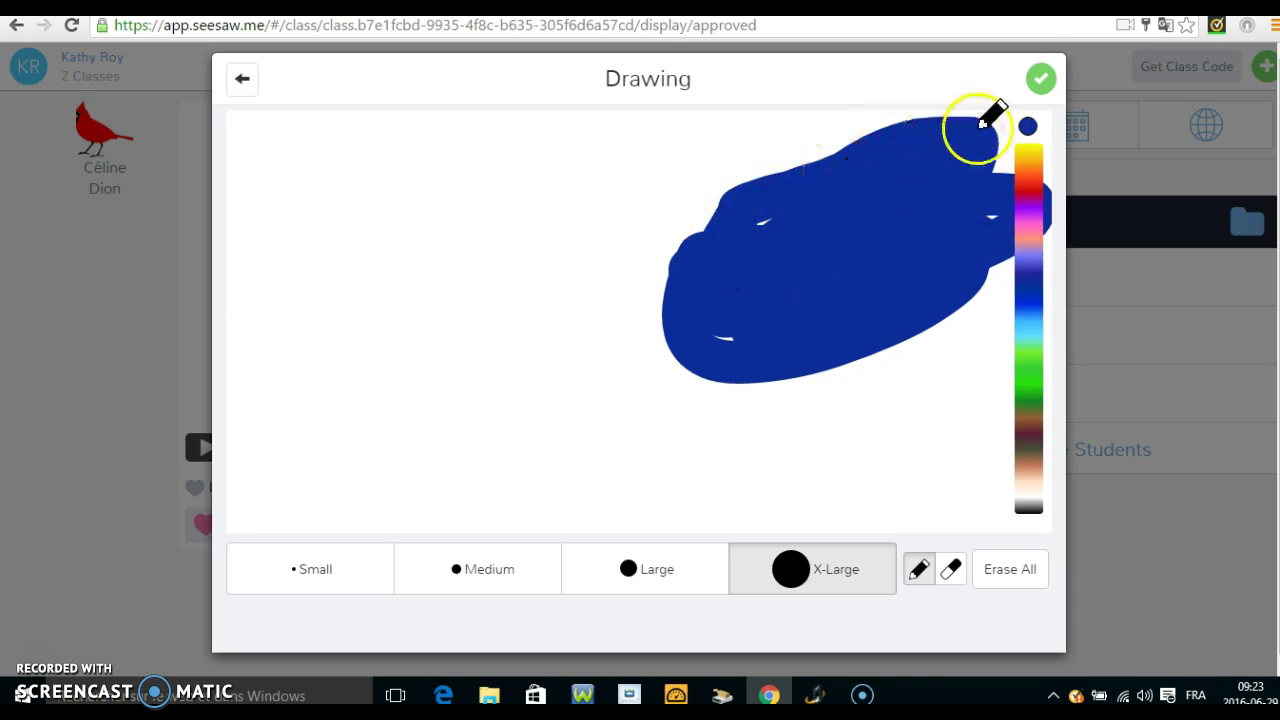
pyautogui.click(1042, 82)
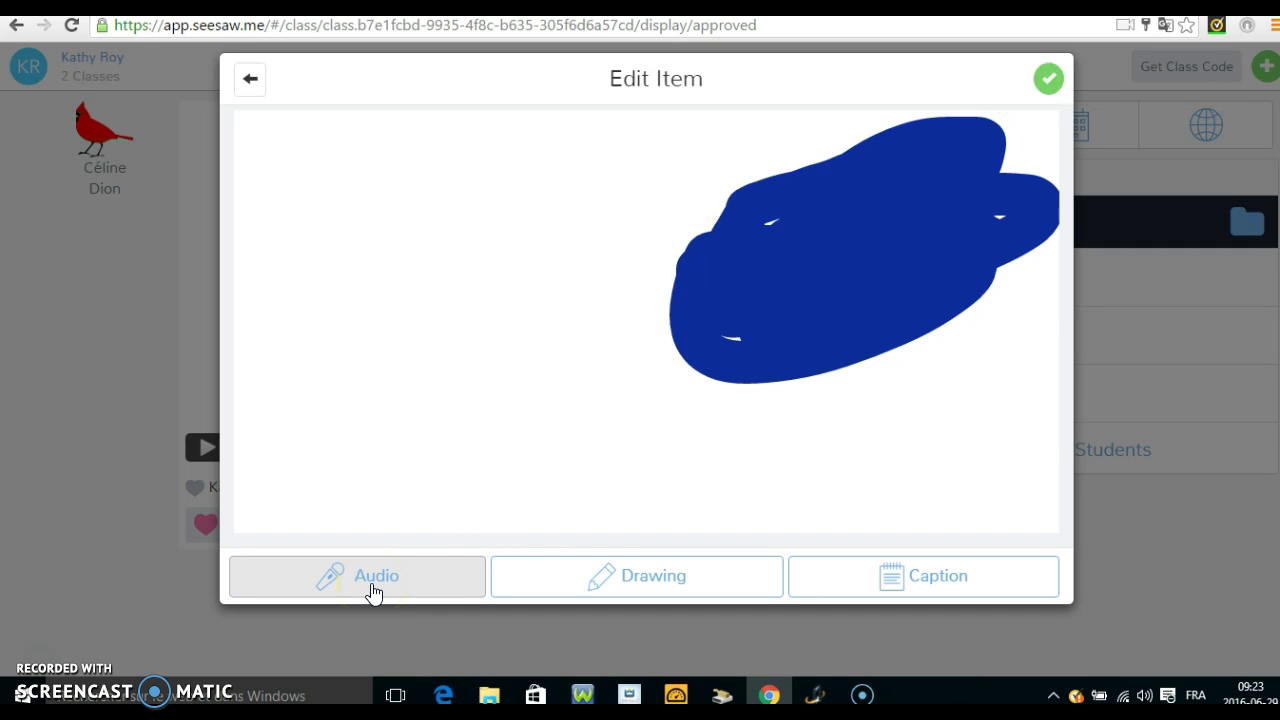
# - Assign the new drawing to the student with the red bird avatar, file it in the "fête des pères" folder and upload it
pyautogui.click(1050, 80)
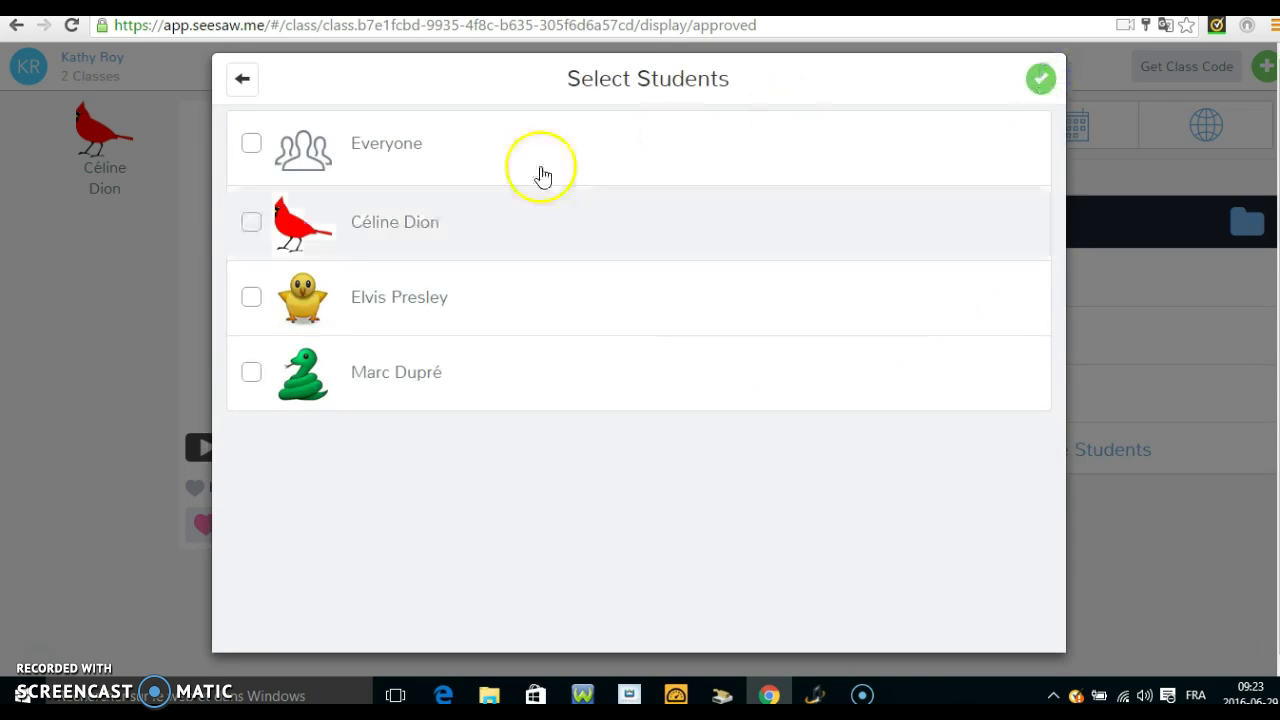
pyautogui.click(250, 222)
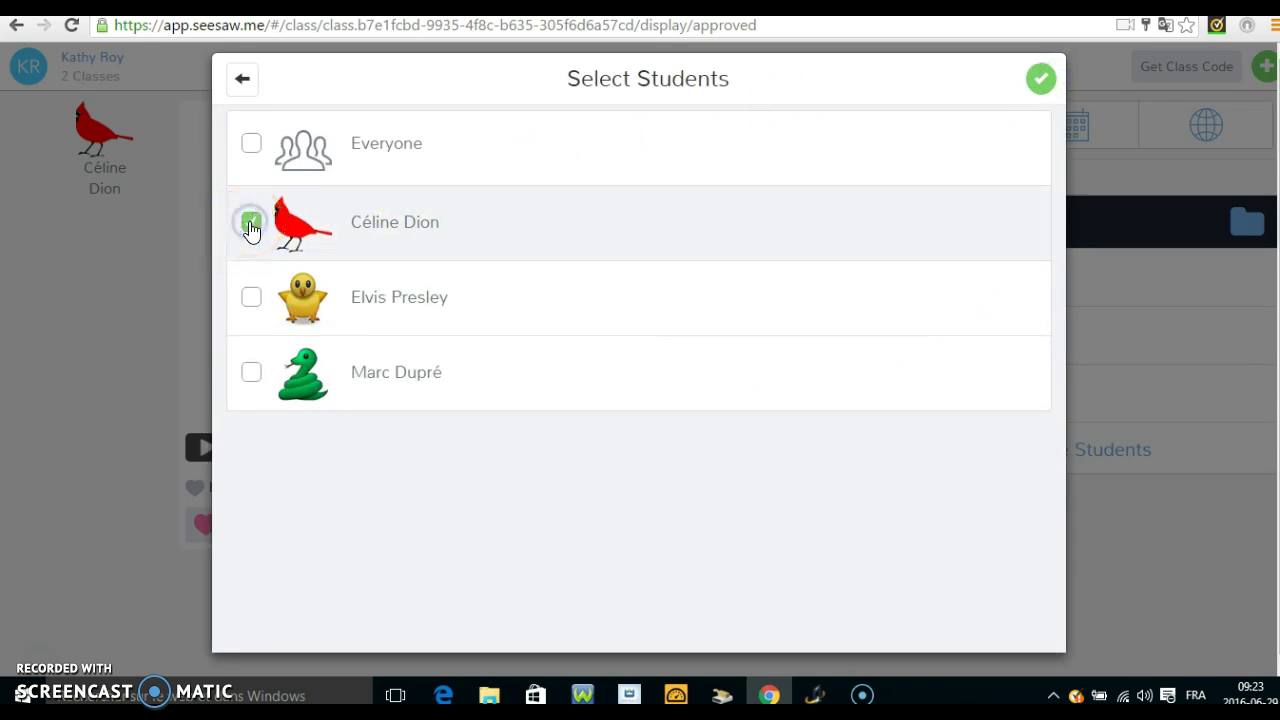
pyautogui.click(1040, 78)
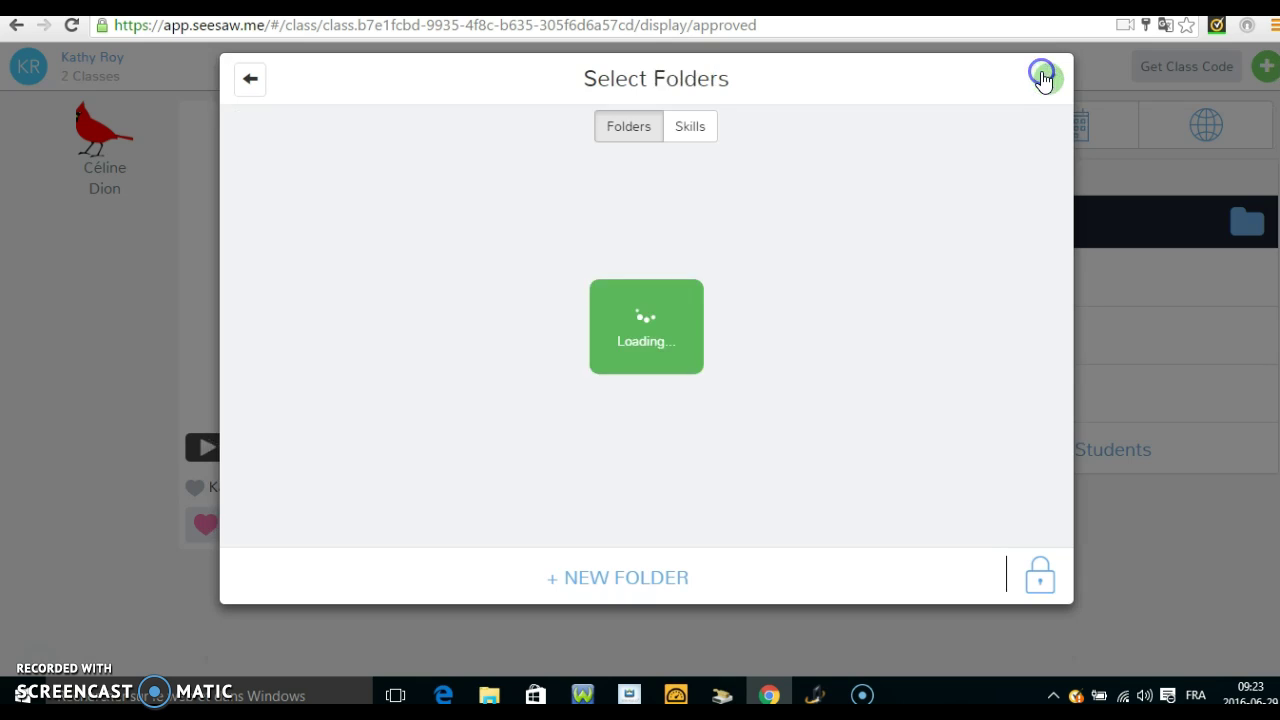
pyautogui.click(257, 215)
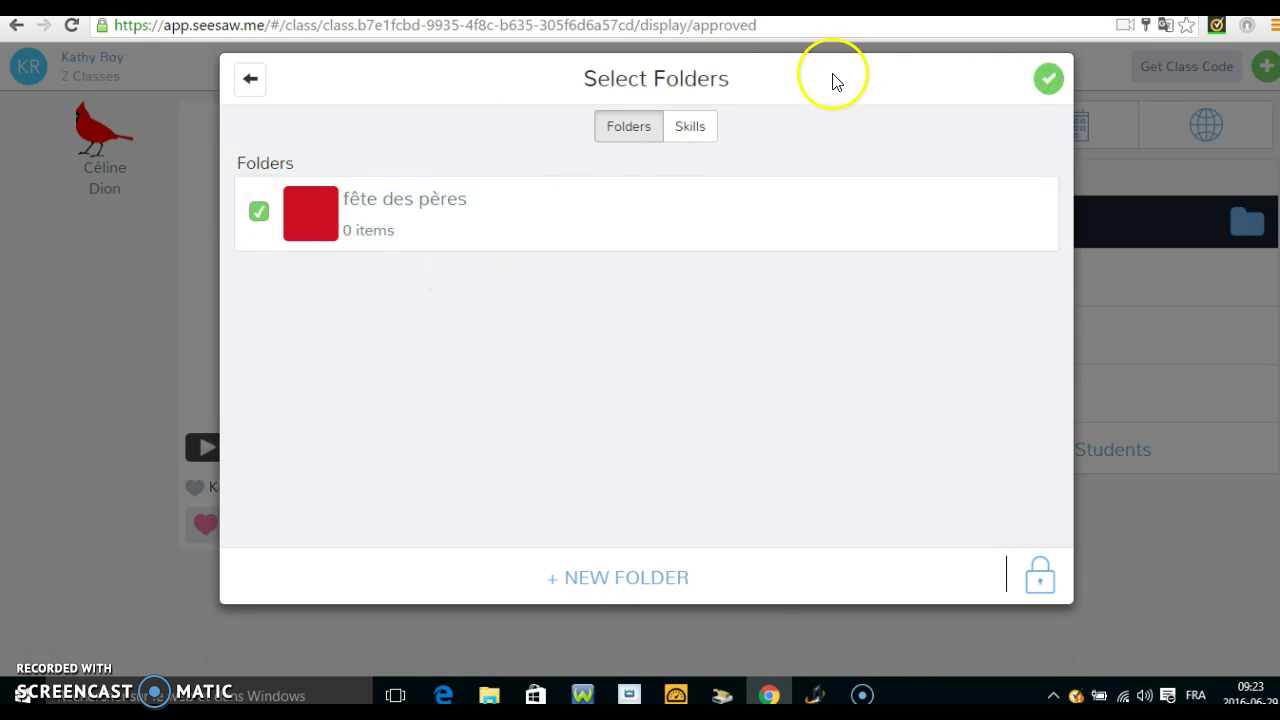
pyautogui.click(1047, 79)
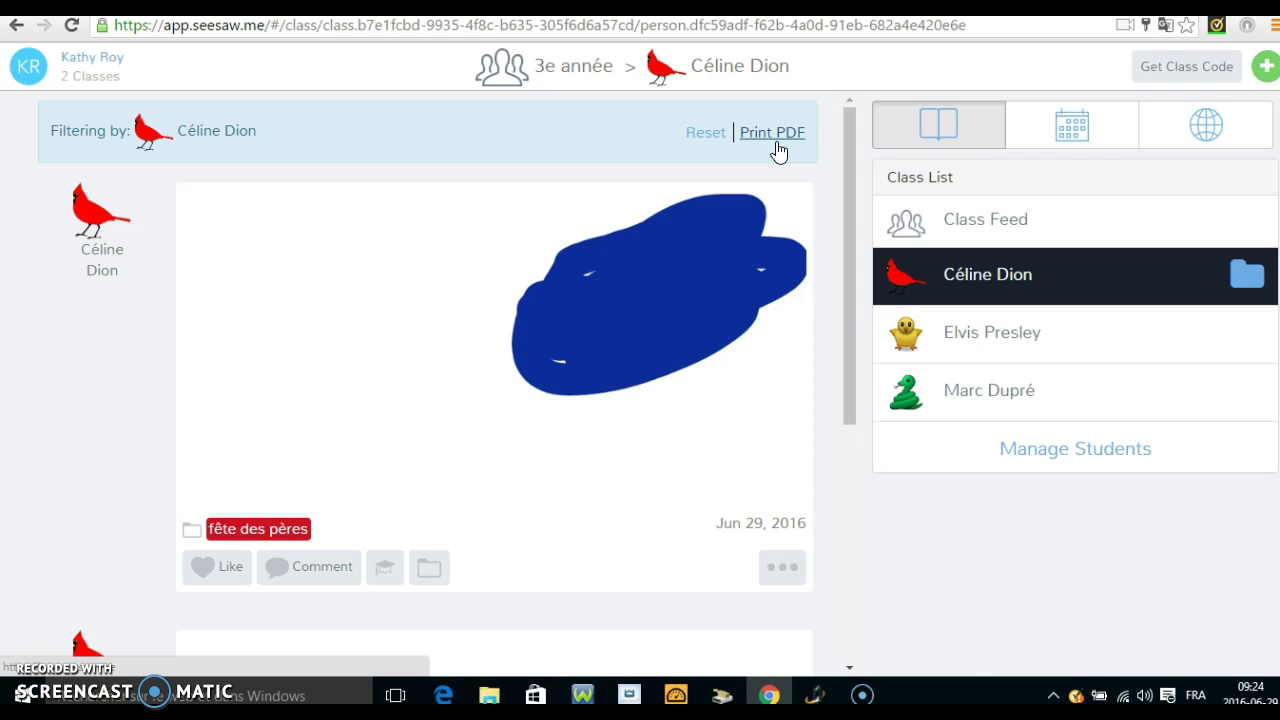
# - Examine the additional options of the newest drawing, including Download Item, and close them
pyautogui.click(783, 568)
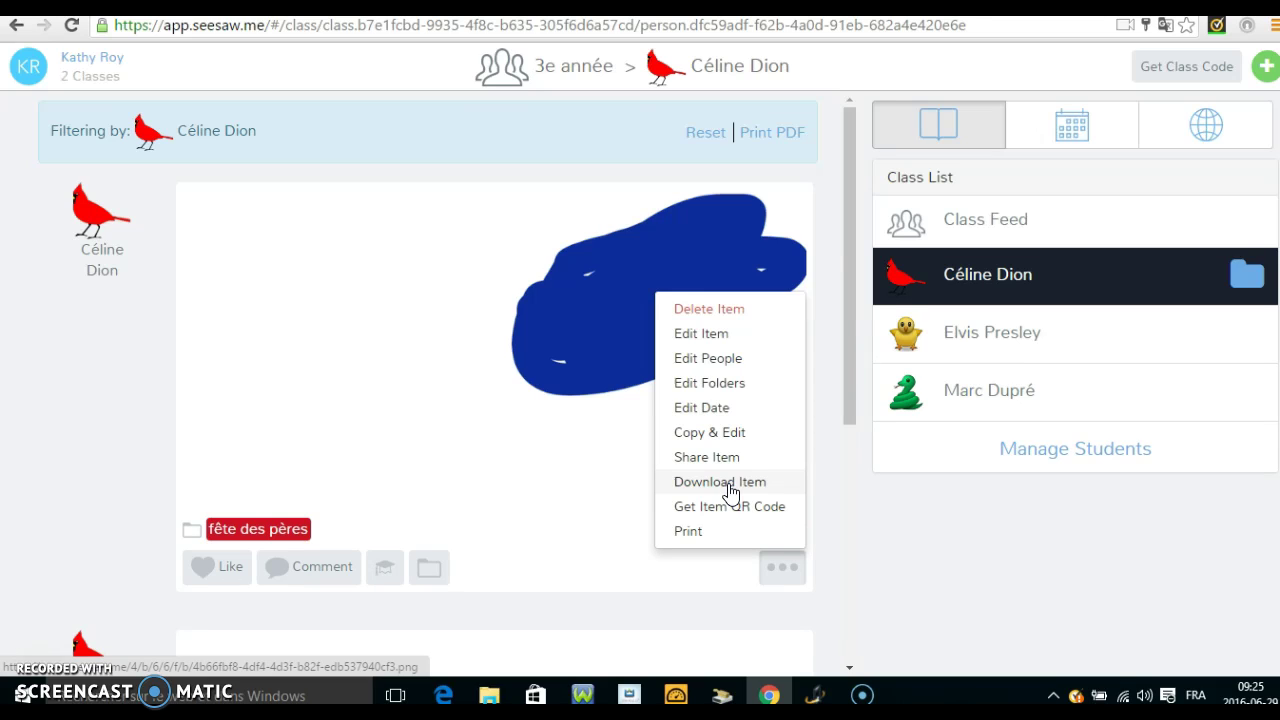
pyautogui.click(726, 492)
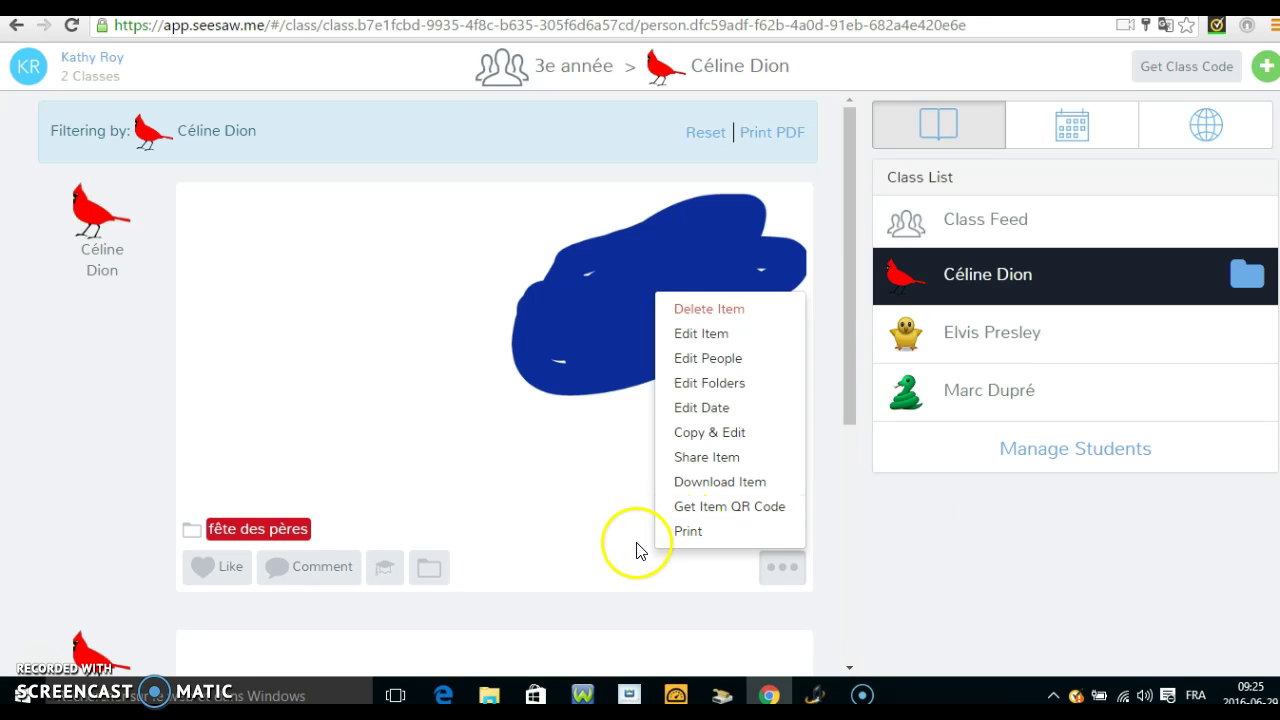
pyautogui.click(949, 551)
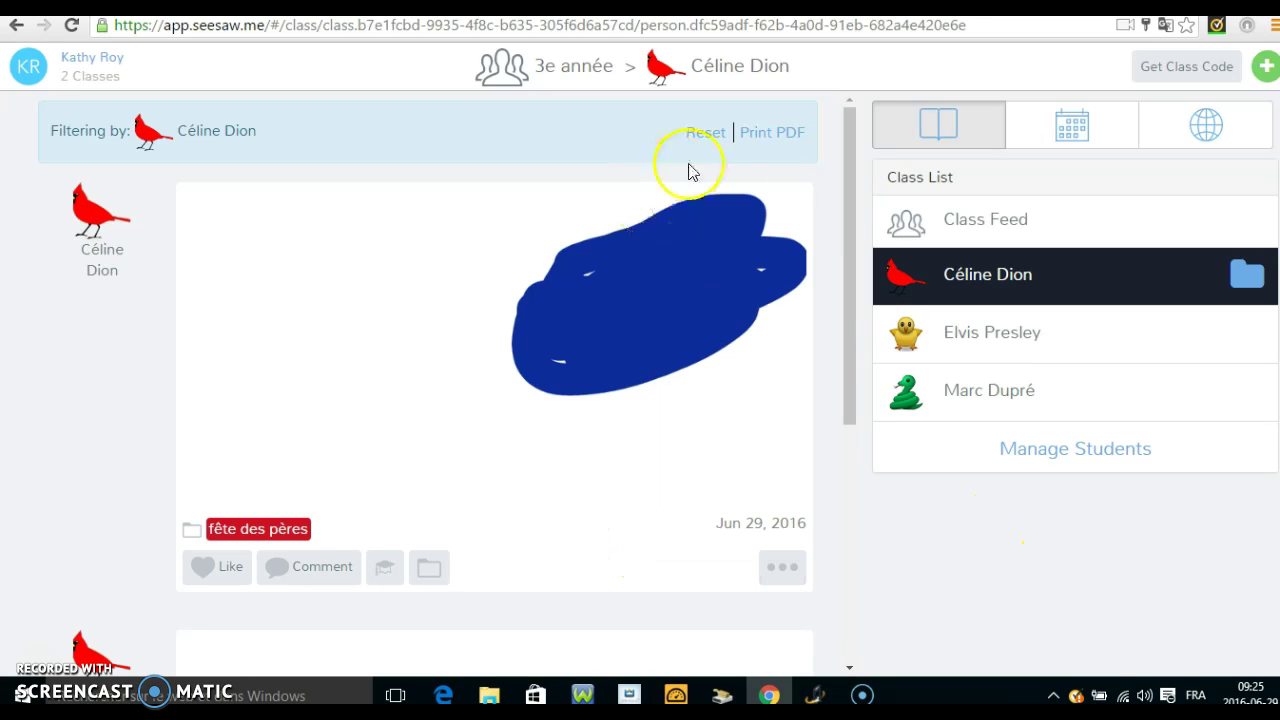
# - Start a new note item with the greeting "Chers parents," on its first line
pyautogui.click(1265, 66)
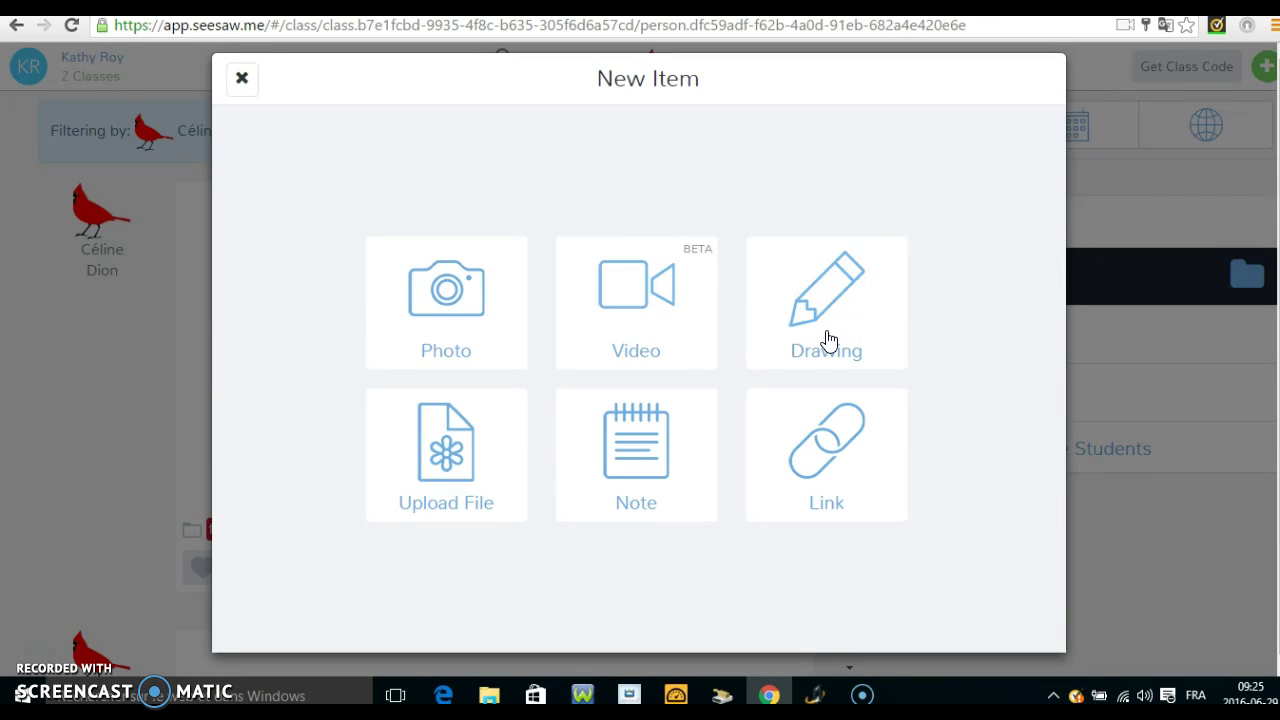
pyautogui.click(641, 444)
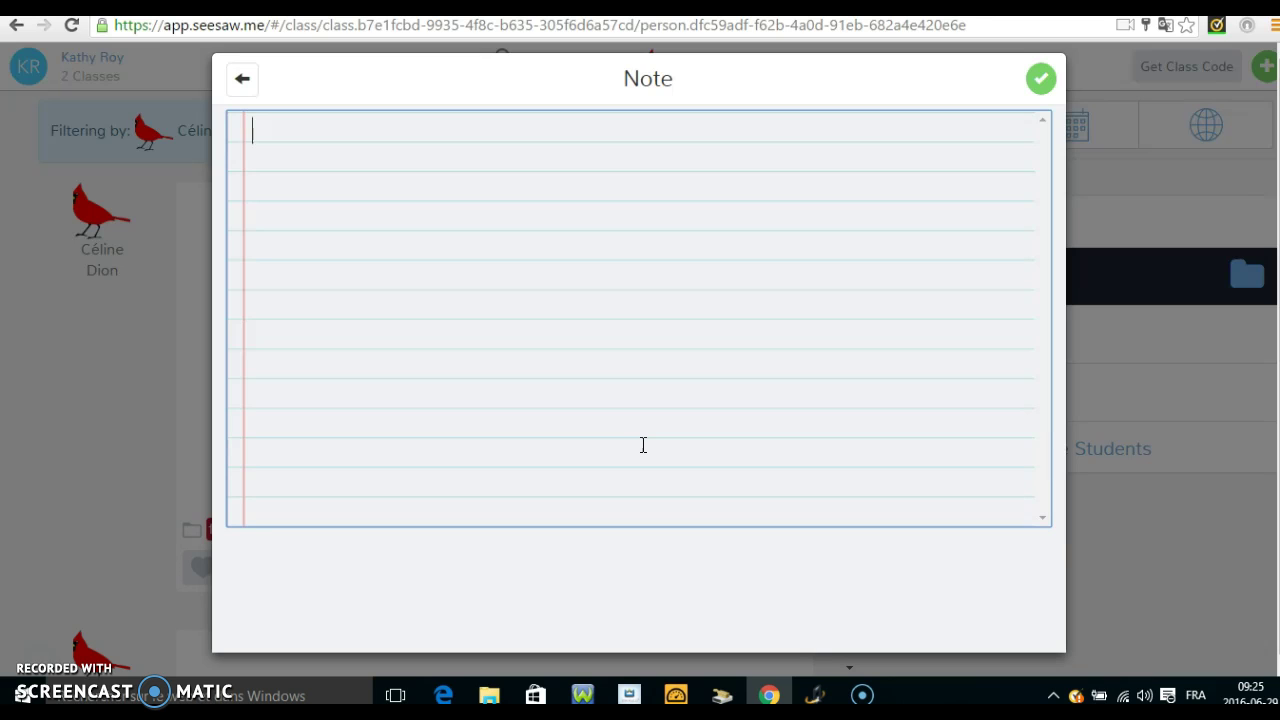
pyautogui.write('Chers parentes')
pyautogui.press('BackSpace')
pyautogui.press('BackSpace')
pyautogui.write('s,')
pyautogui.press('Return')
# - Add the sentence "notre prochaine rencontre aura lieu le 18 mai prochain." below the greeting and finish the note
pyautogui.write('notre prochaine rencontre aura lieu le 18 mai prochain')
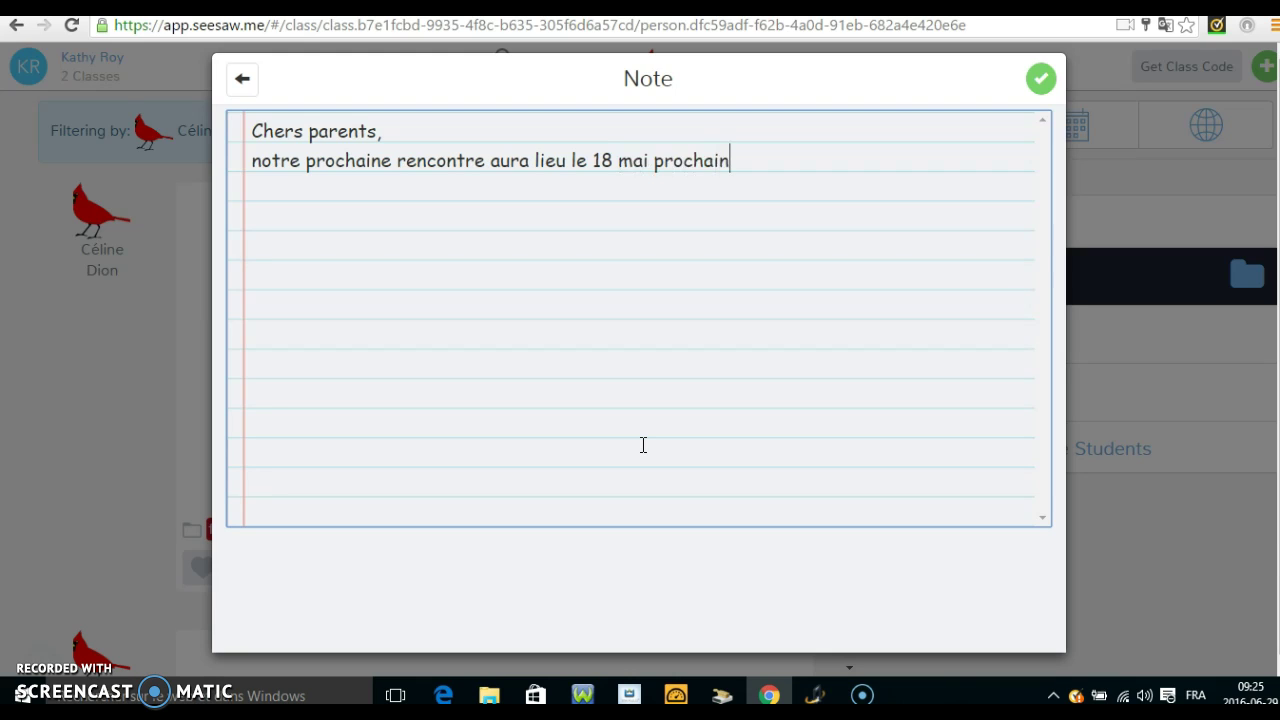
pyautogui.write('.')
pyautogui.press('Return')
pyautogui.press('Return')
pyautogui.press('Return')
pyautogui.click(667, 321)
pyautogui.click(1039, 78)
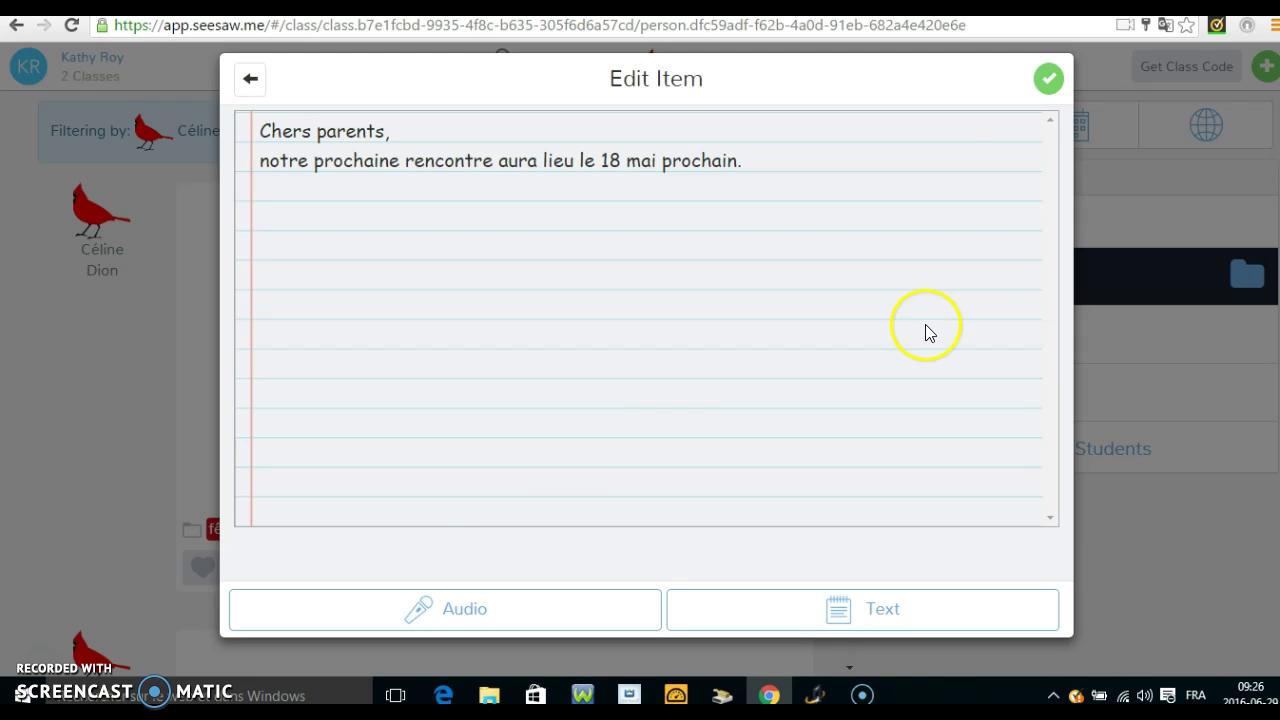
# - Assign the note to everyone in the class and upload it without choosing a folder
pyautogui.click(1048, 82)
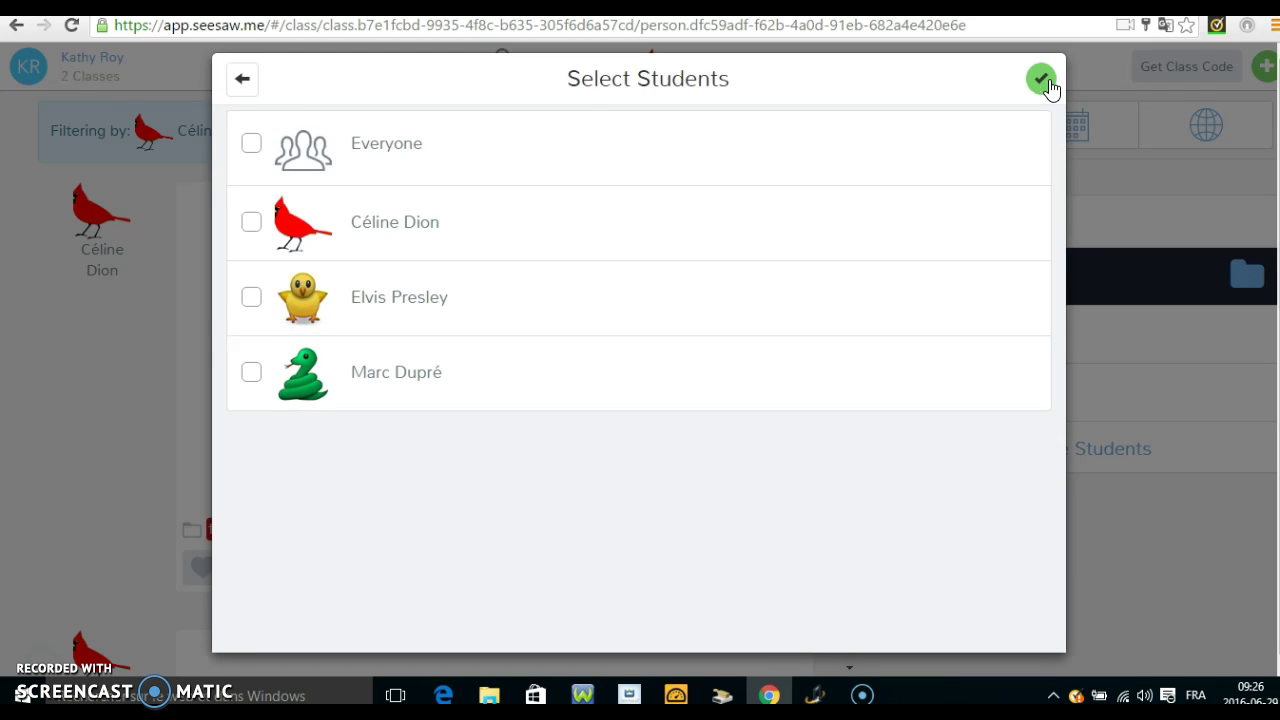
pyautogui.click(613, 132)
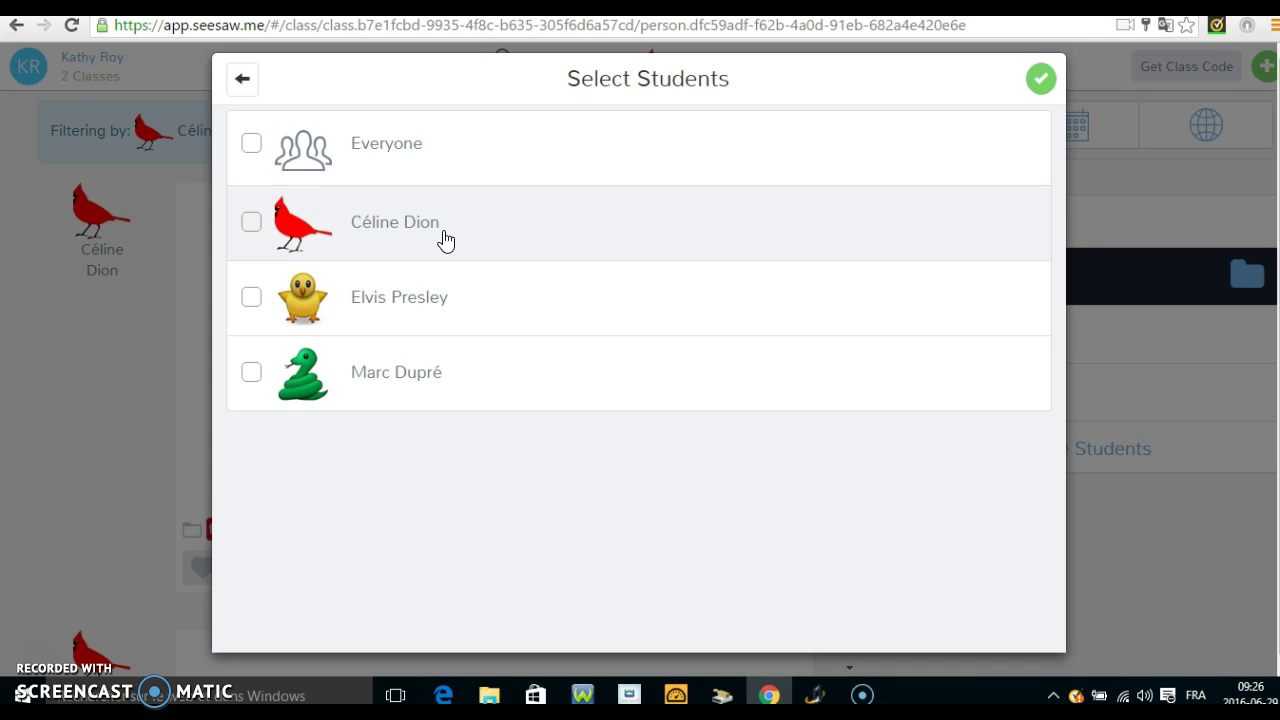
pyautogui.click(254, 150)
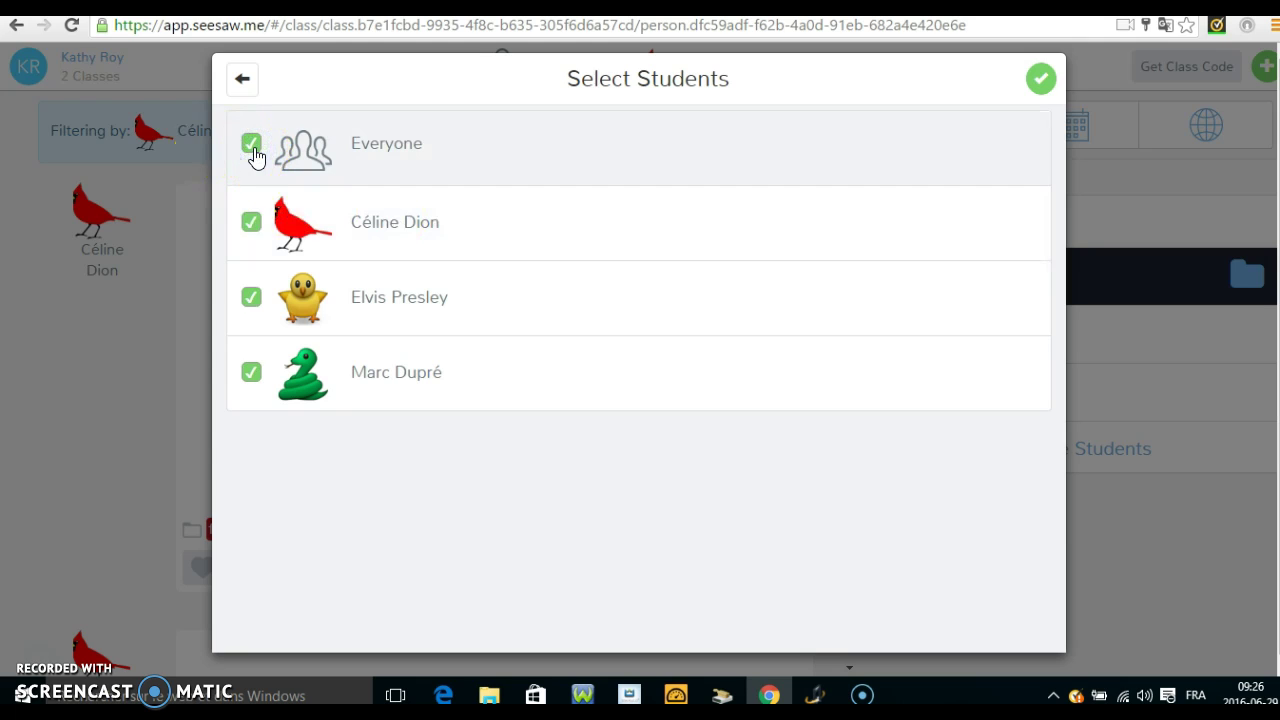
pyautogui.click(1043, 86)
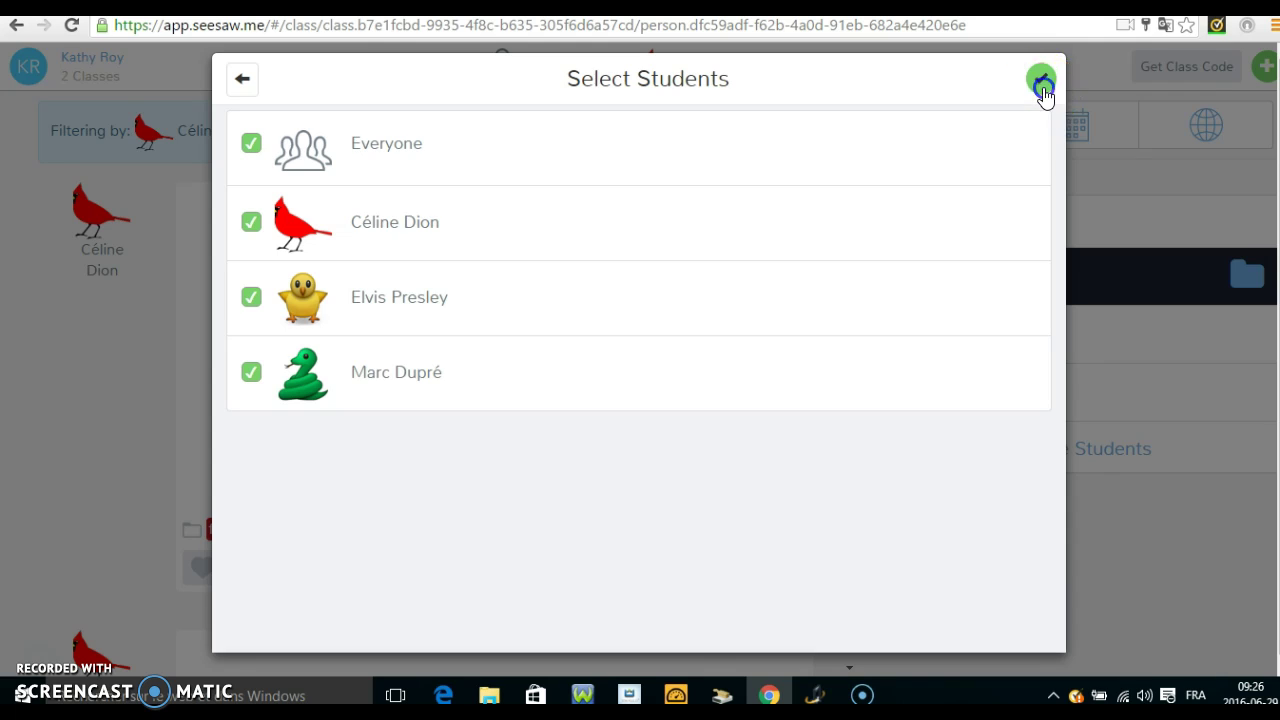
pyautogui.click(728, 323)
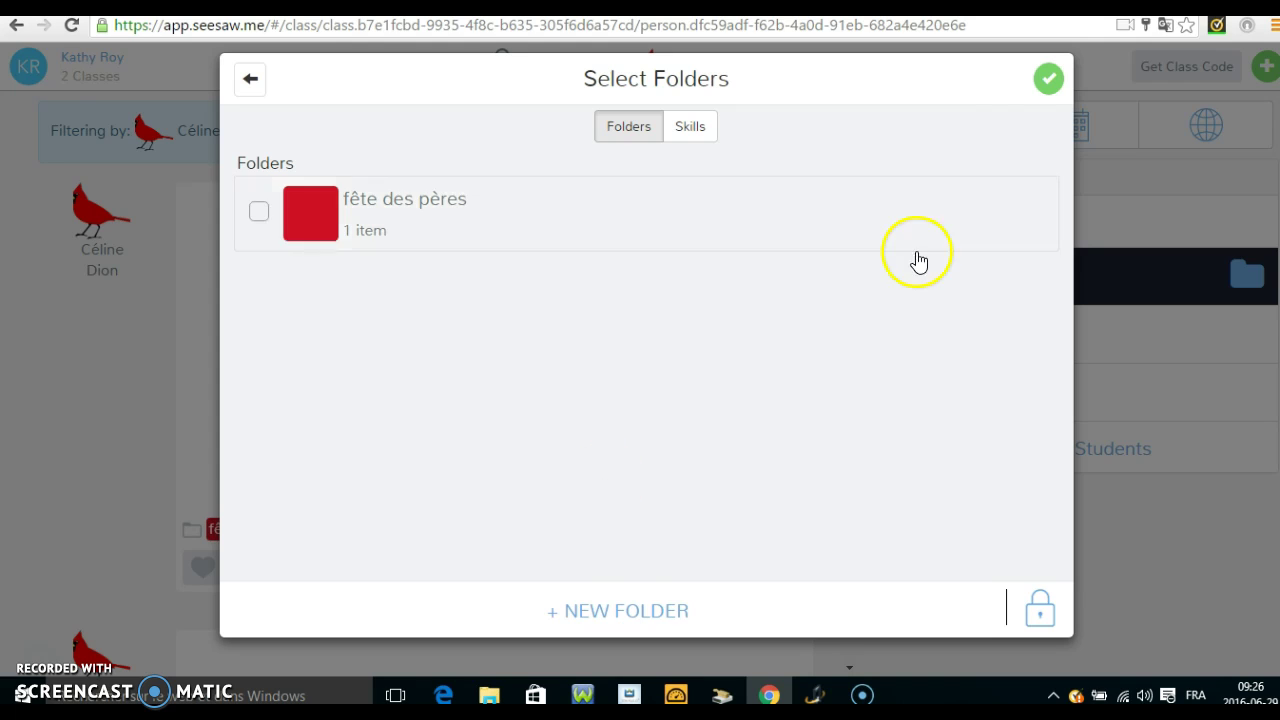
pyautogui.click(1048, 80)
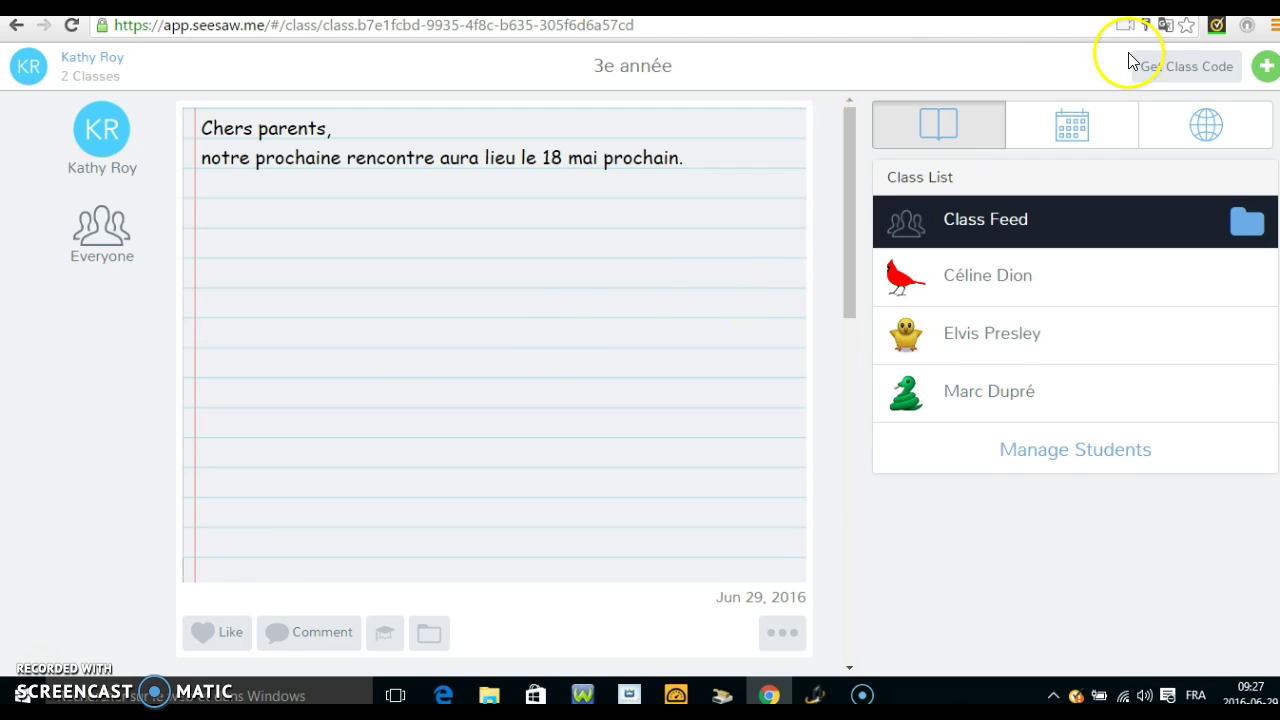
# - Browse the Bureau folder for a file to upload as a new item, and cancel the file selection
pyautogui.click(1265, 70)
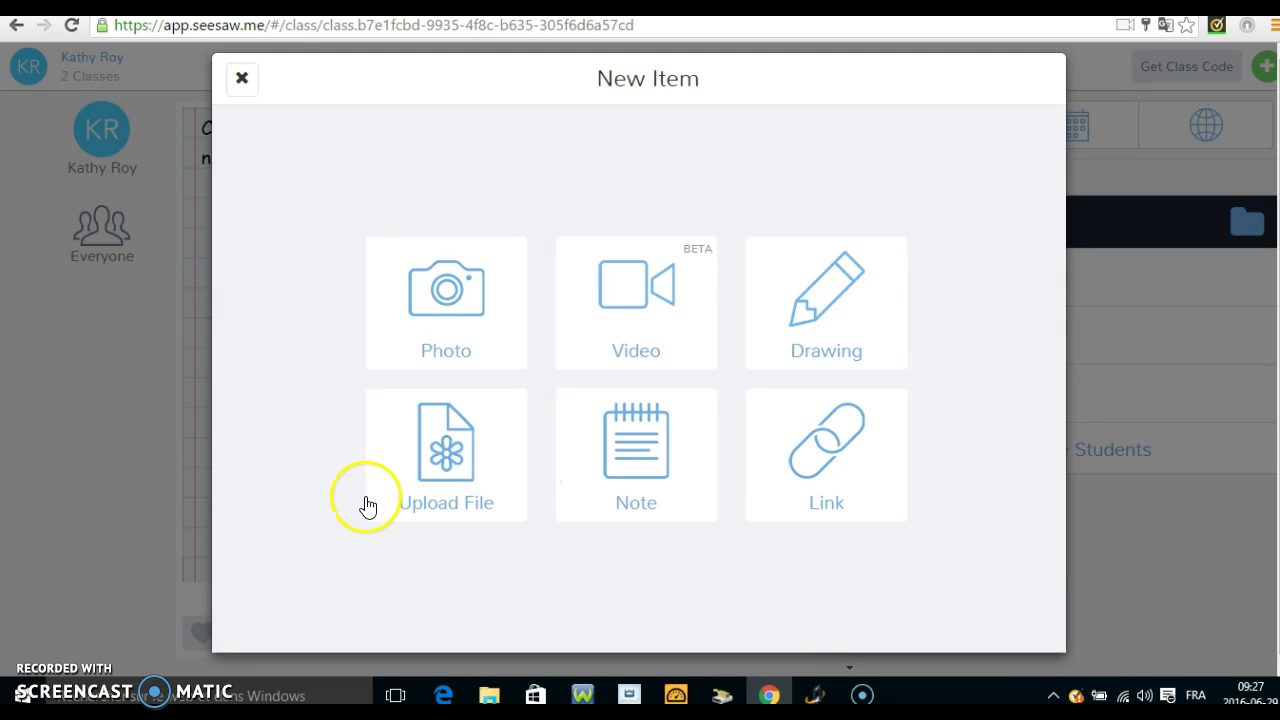
pyautogui.click(457, 440)
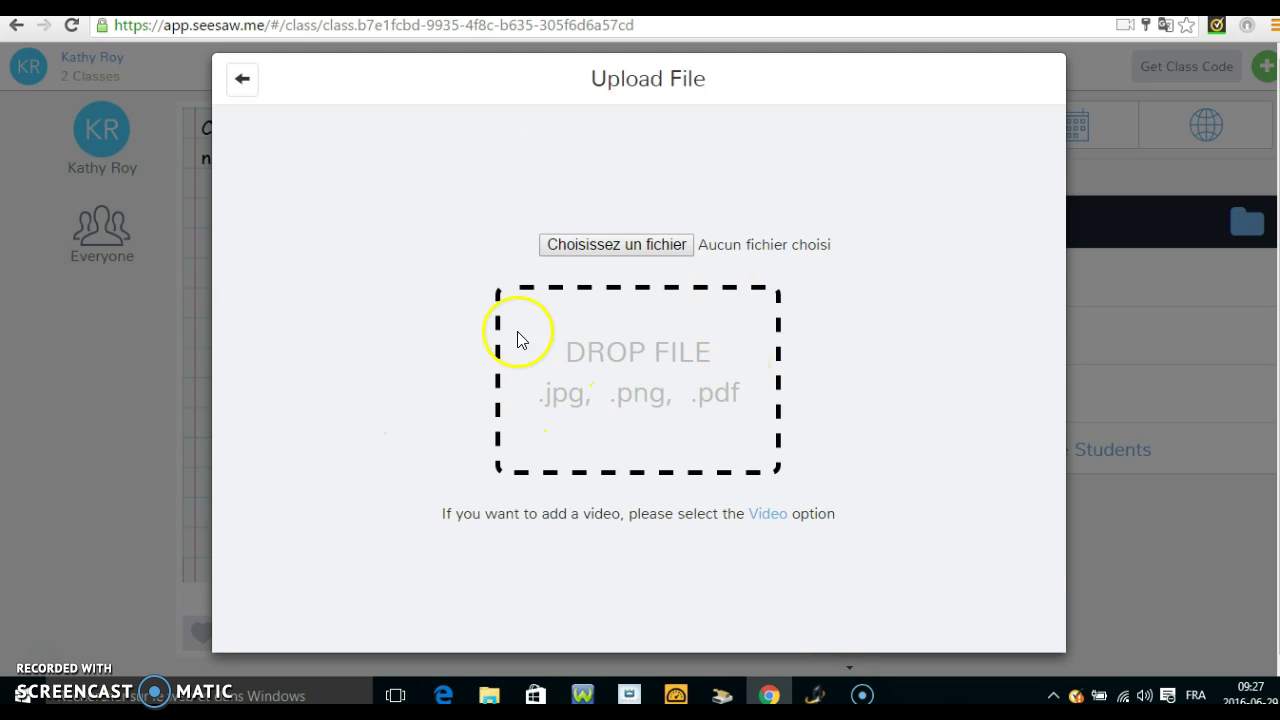
pyautogui.click(633, 244)
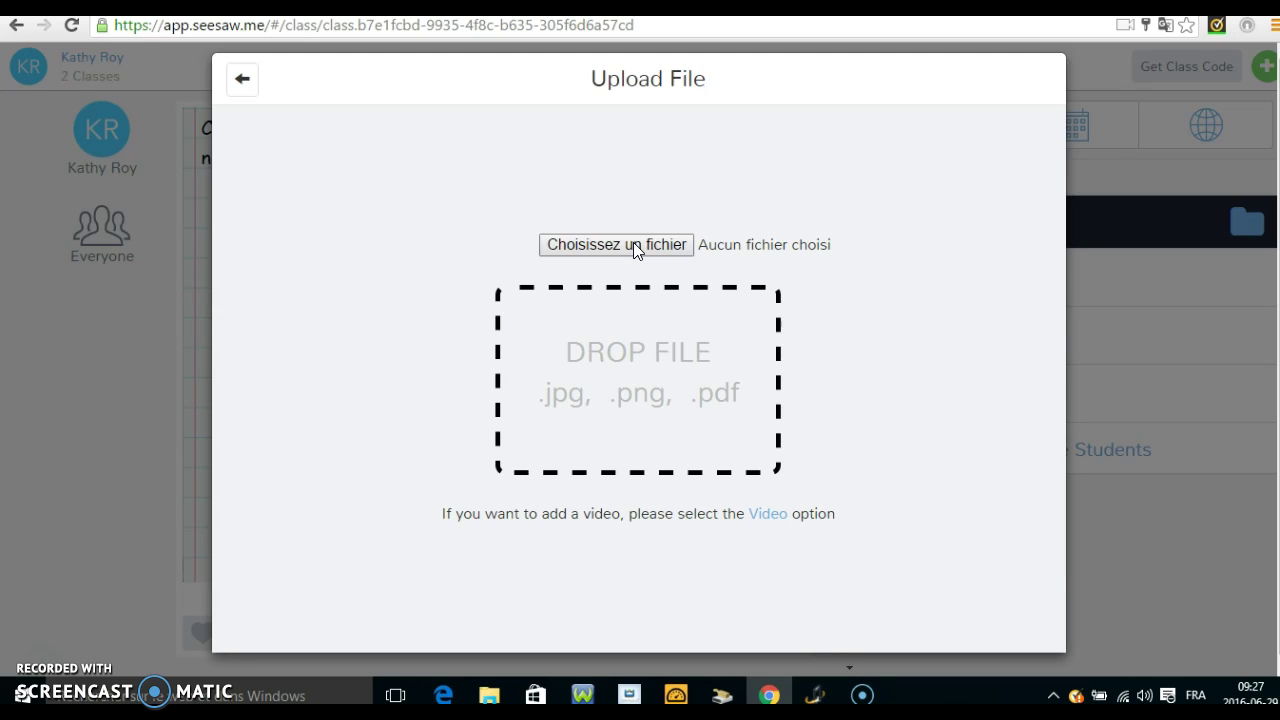
pyautogui.click(632, 244)
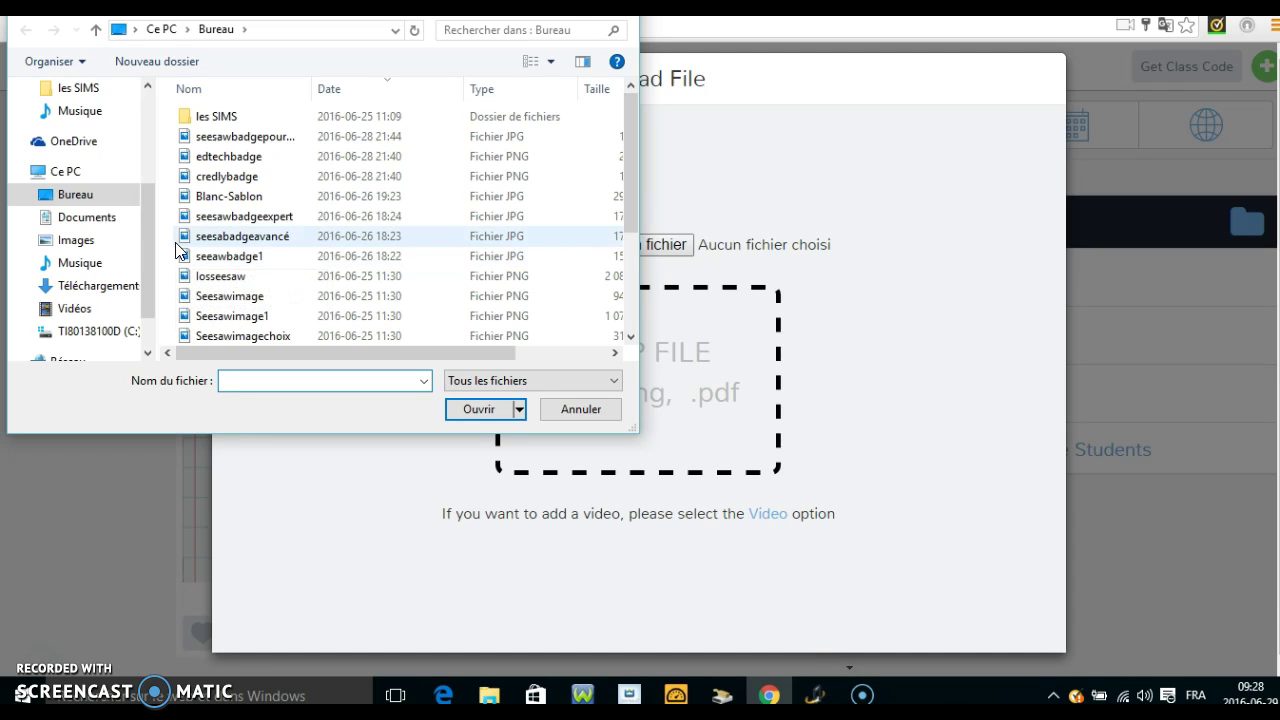
pyautogui.moveTo(631, 188); pyautogui.dragTo(631, 288)
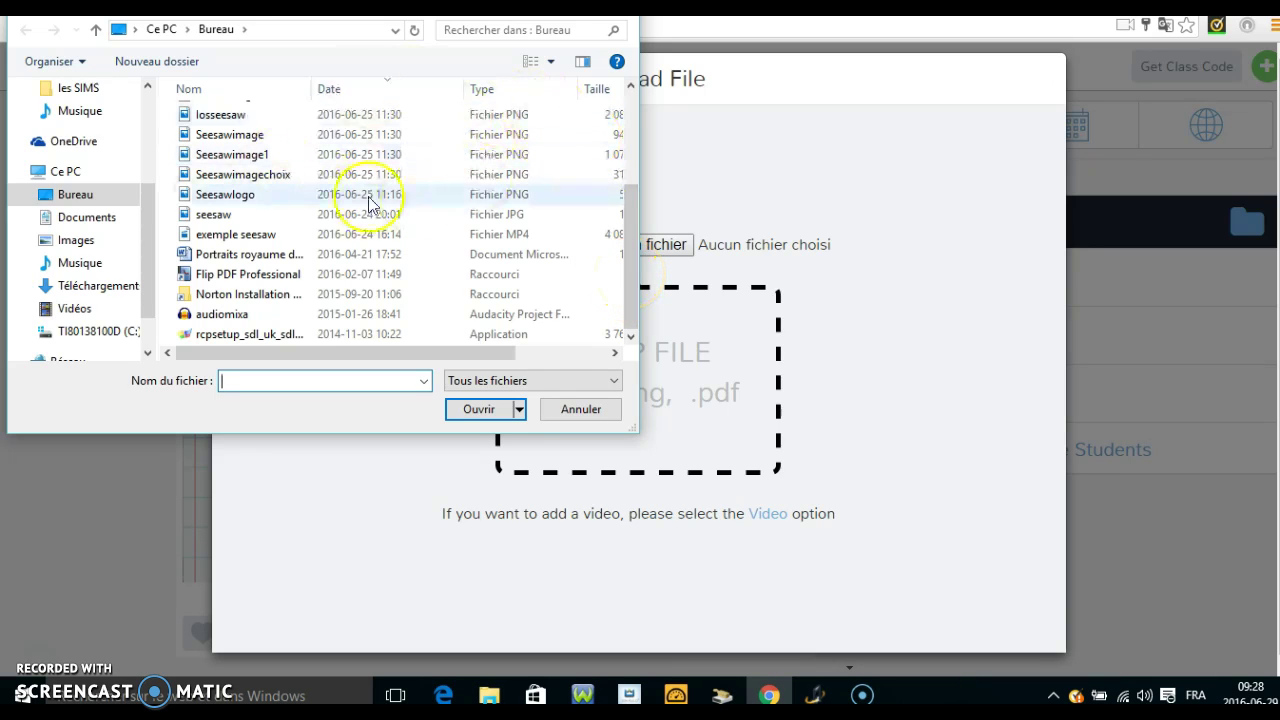
pyautogui.press('Escape')
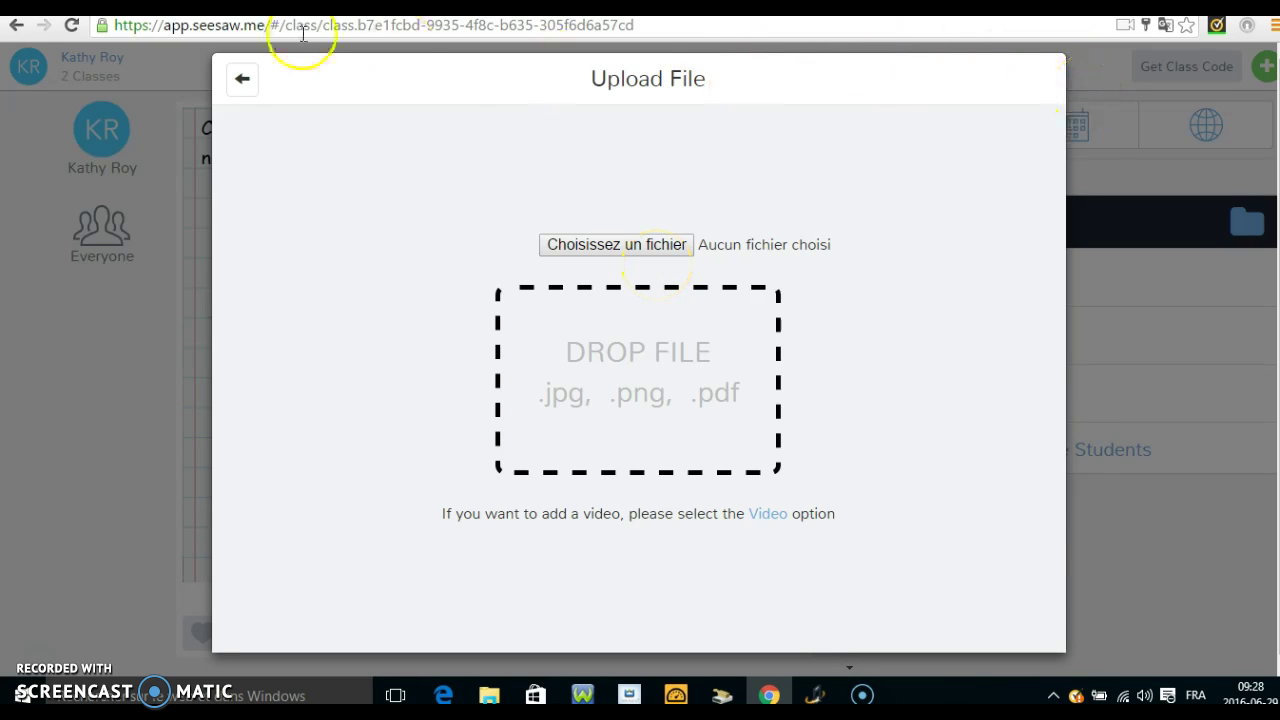
# - Discard the unfinished file upload by starting over, and close the new item dialog without adding anything
pyautogui.click(237, 85)
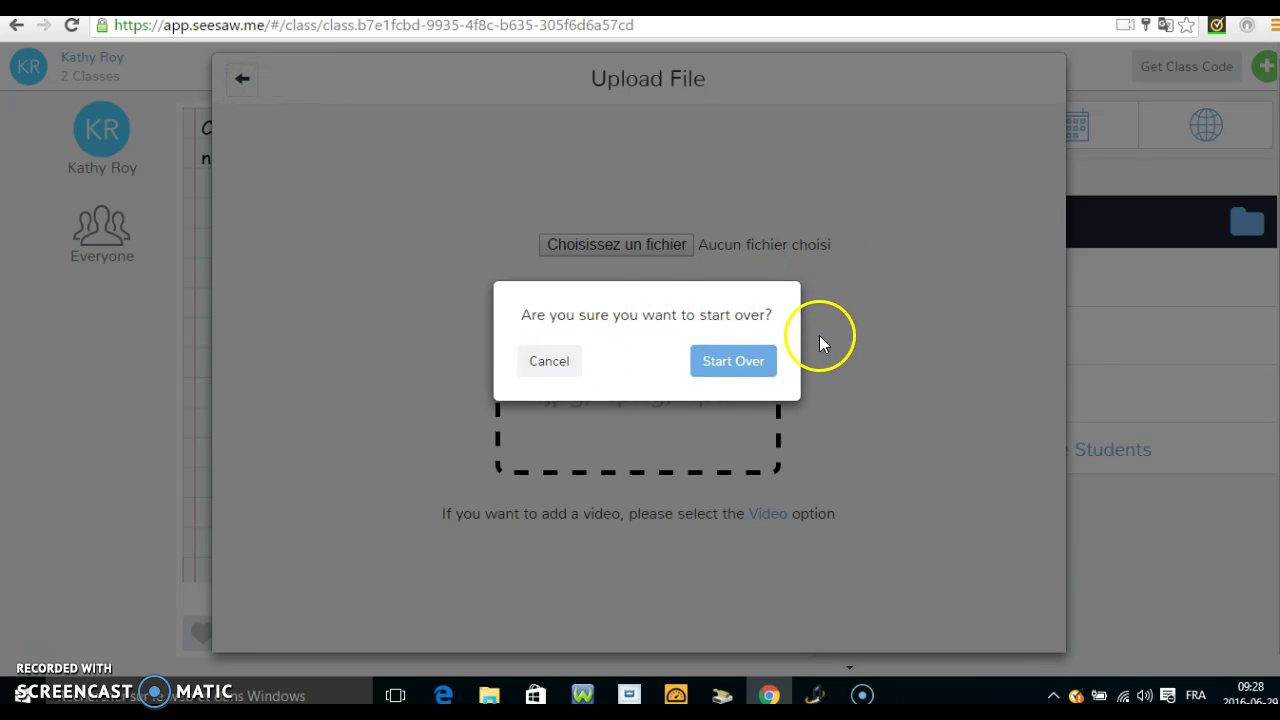
pyautogui.click(559, 372)
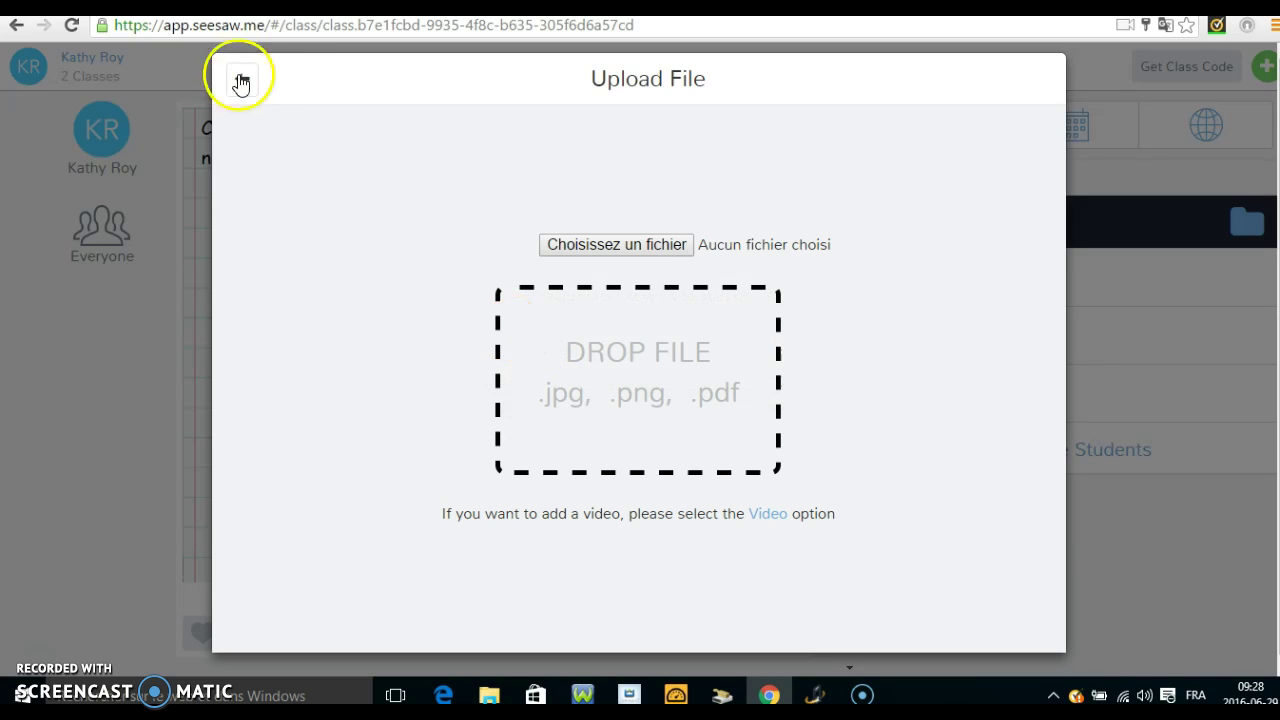
pyautogui.click(243, 88)
pyautogui.click(753, 360)
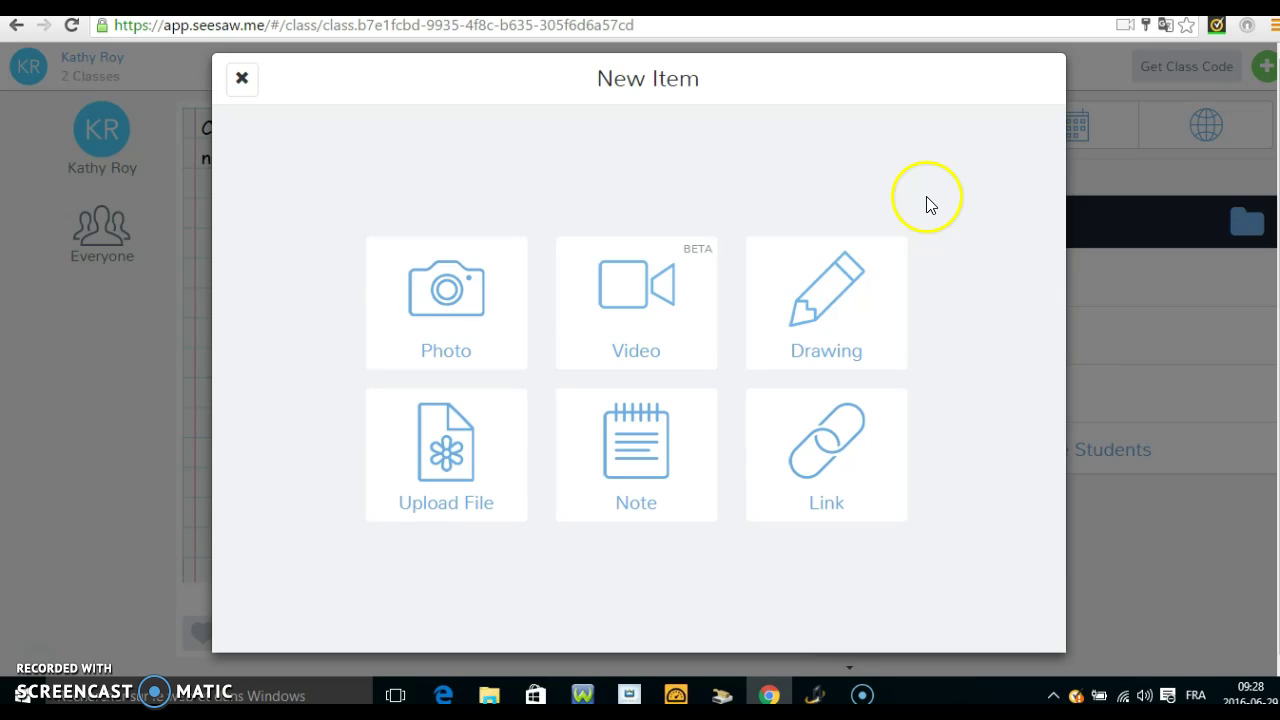
pyautogui.click(242, 80)
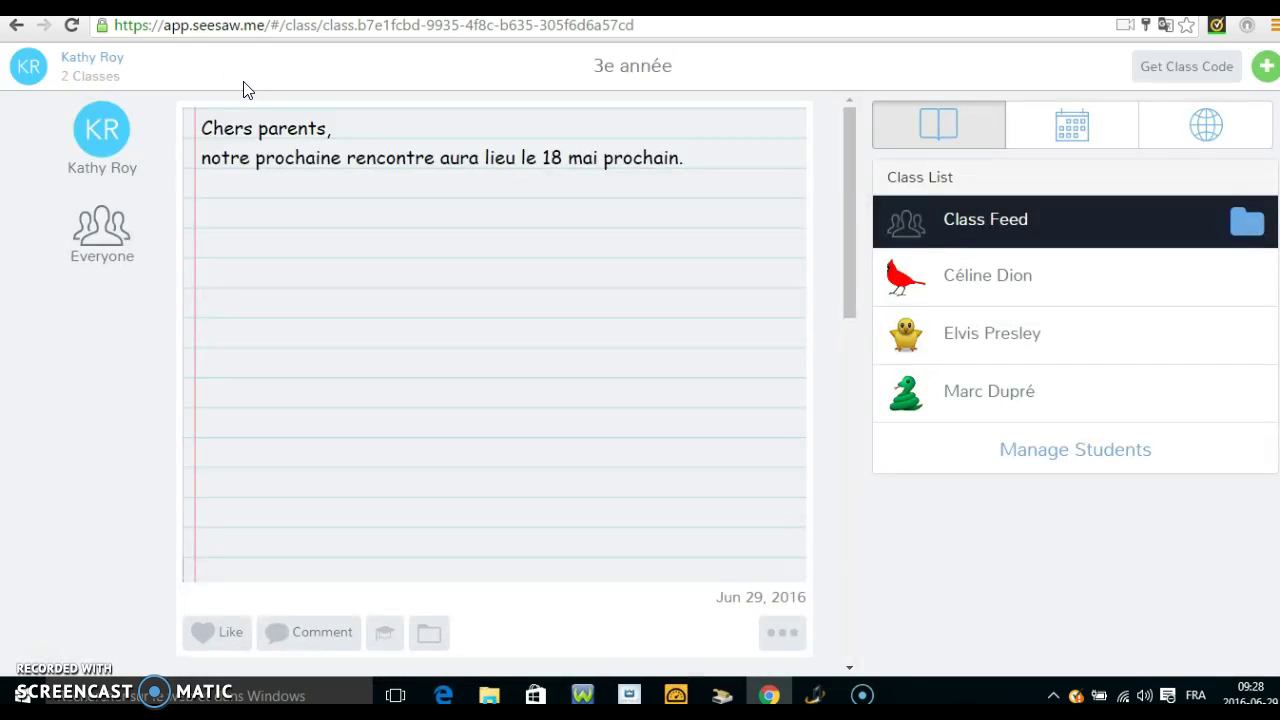
# - Sign out of the teacher account and confirm it
pyautogui.click(36, 70)
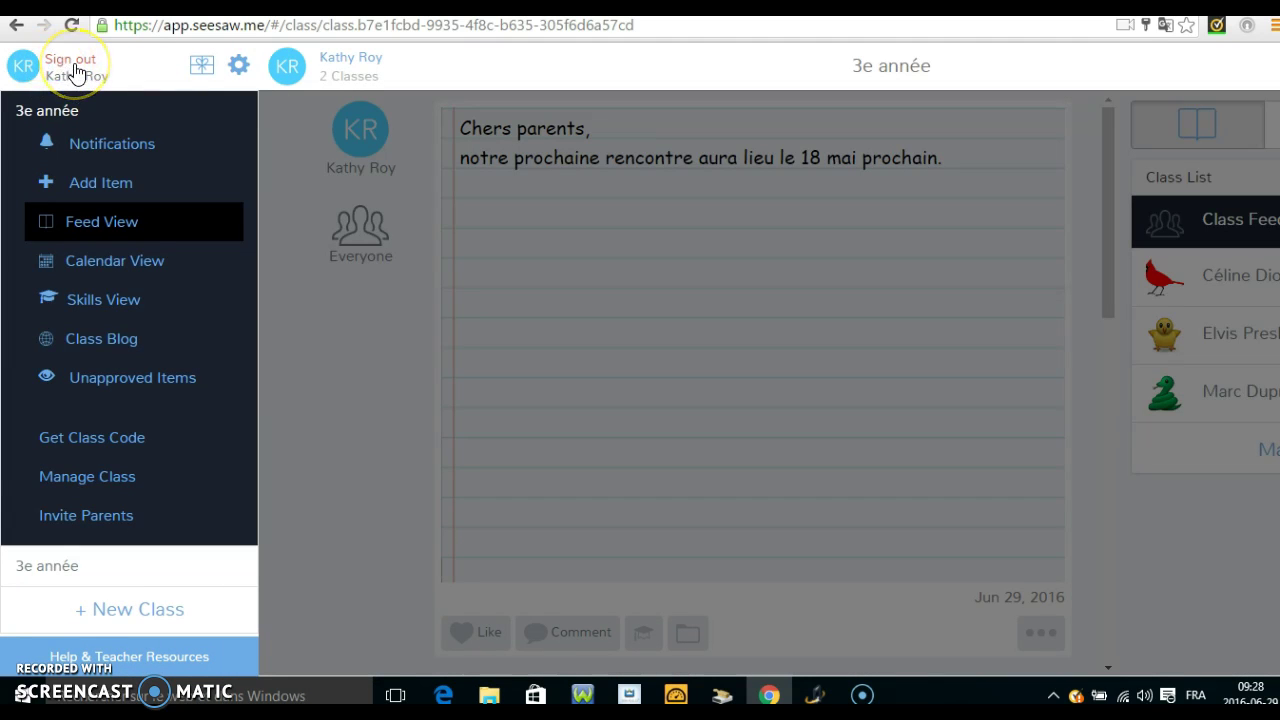
pyautogui.click(72, 62)
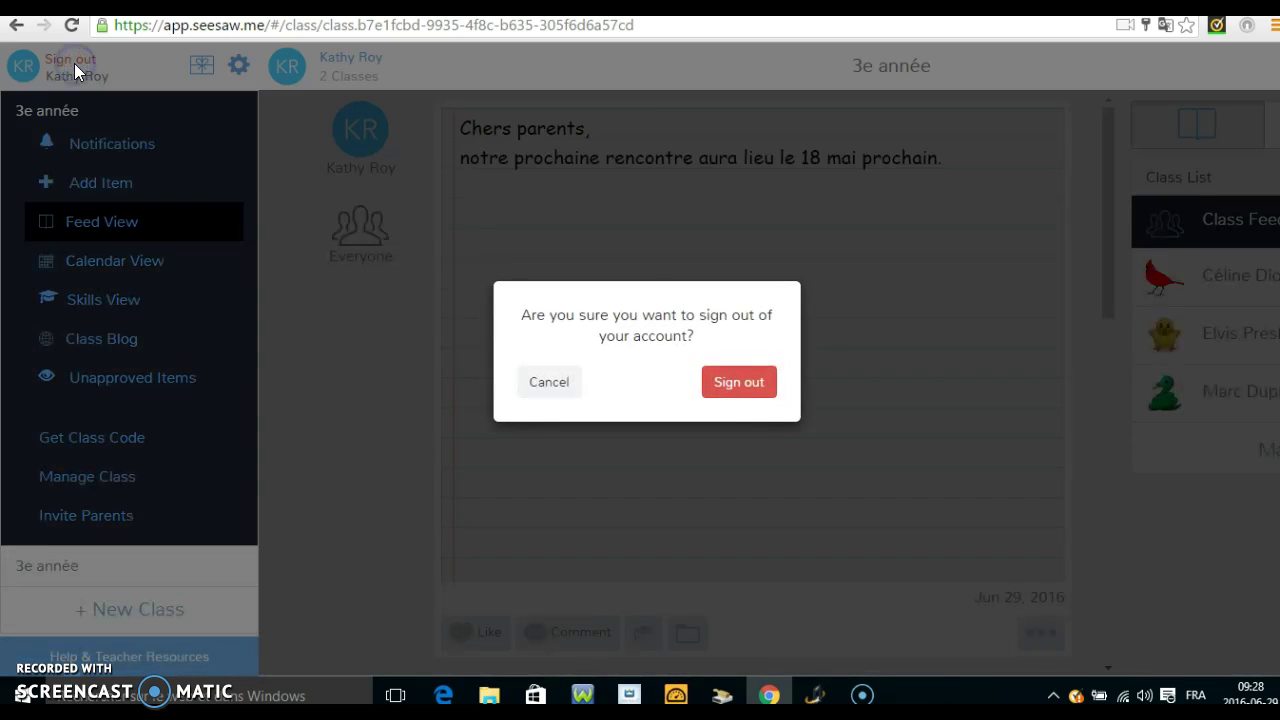
pyautogui.click(728, 381)
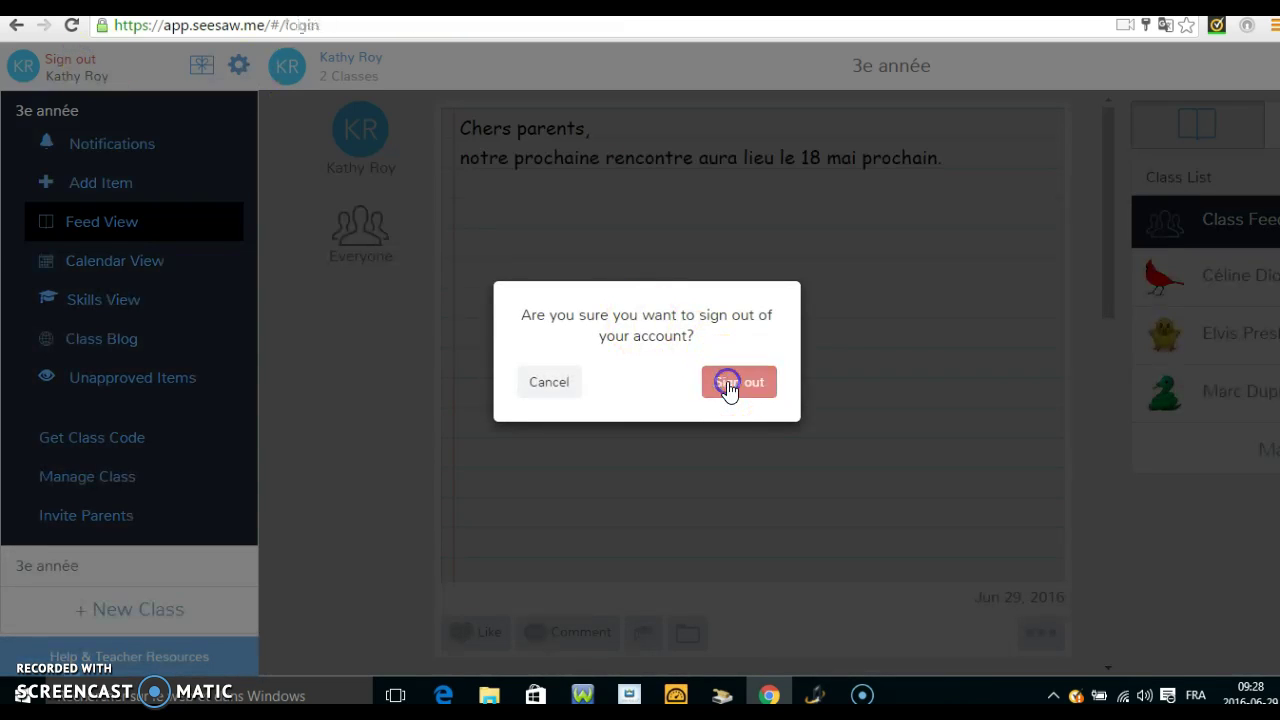